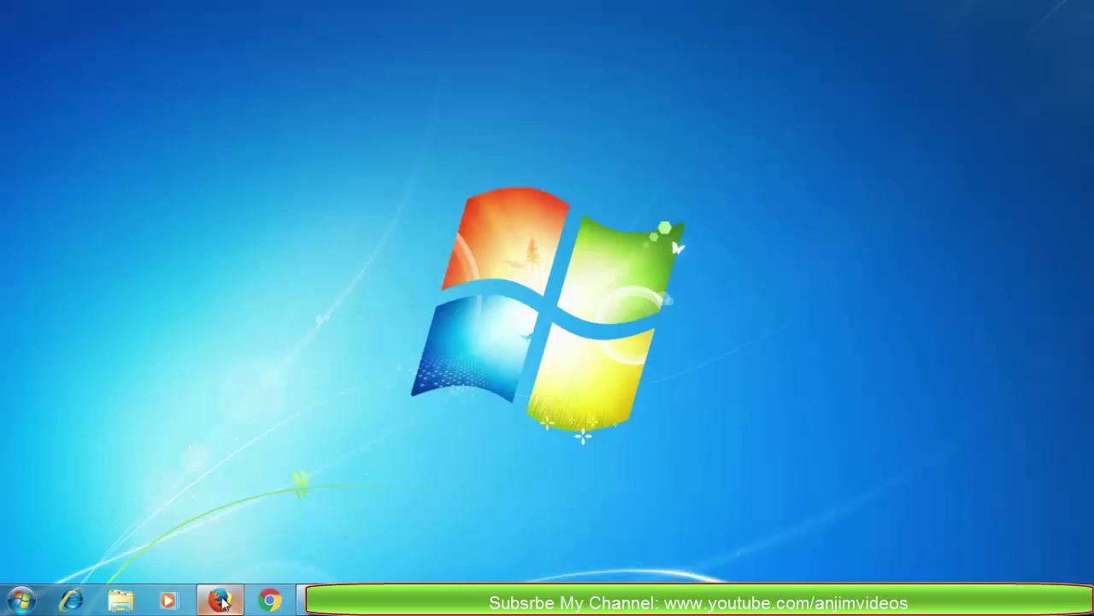
Bring Firefox forward and load the tutorial's YouTube channel page from the address bar.
left_click(220, 601)
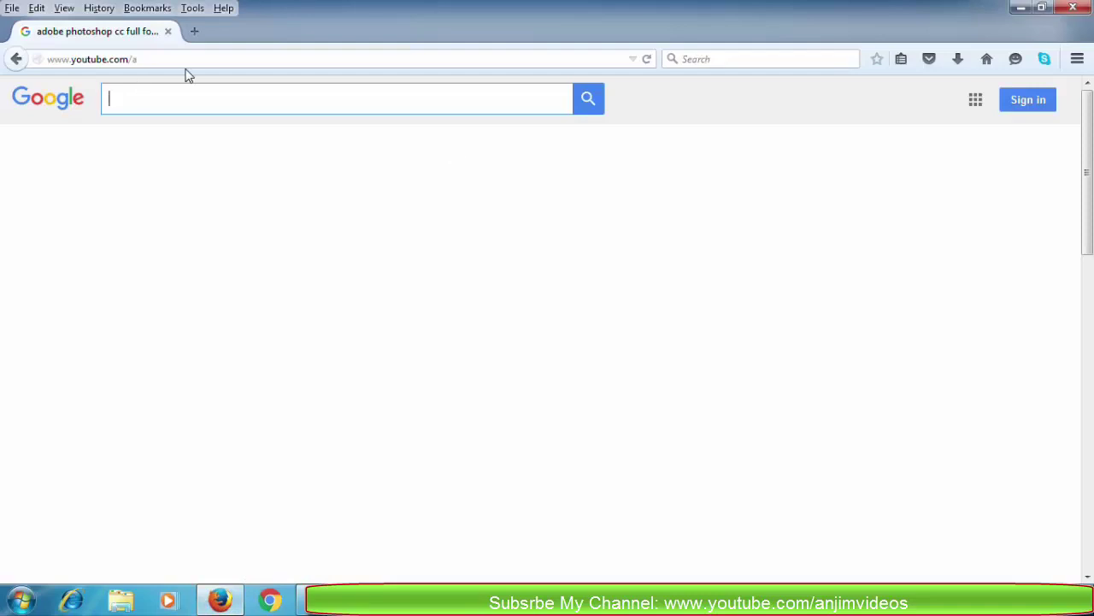
left_click(163, 62)
type("www.you")
key("Return")
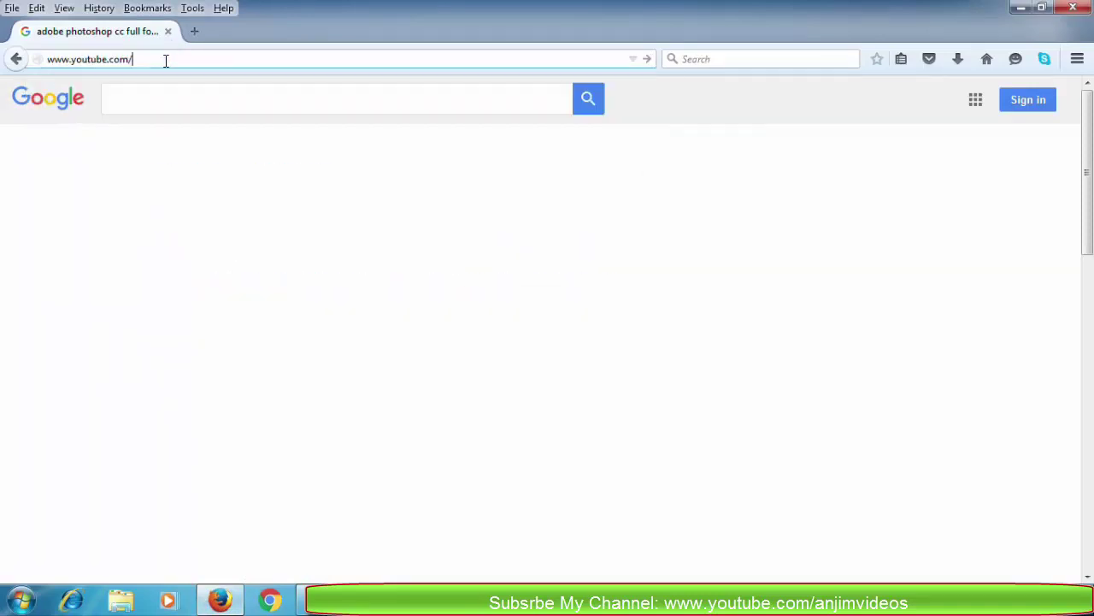
type("an")
key("Return")
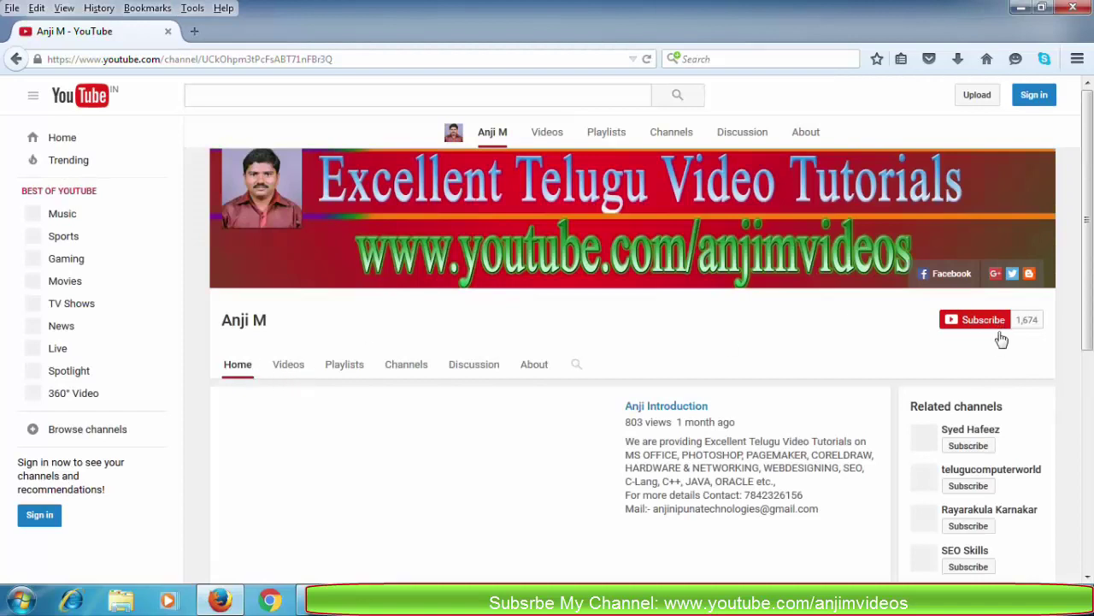
List the channel's uploaded videos, then minimize Firefox to show the desktop.
scroll(503, 384, "down", 1)
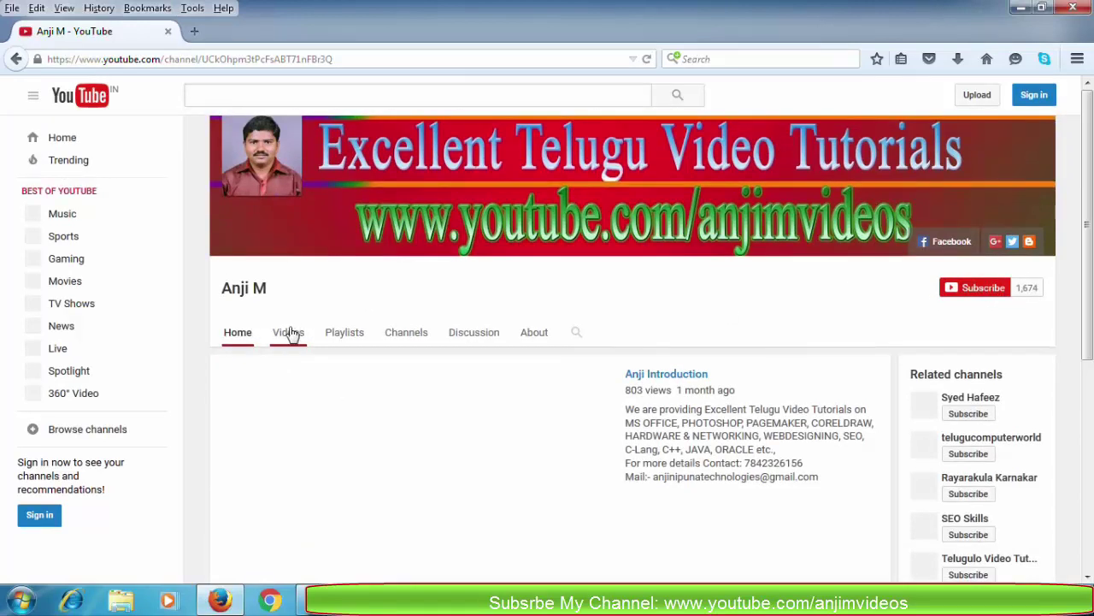
left_click(292, 333)
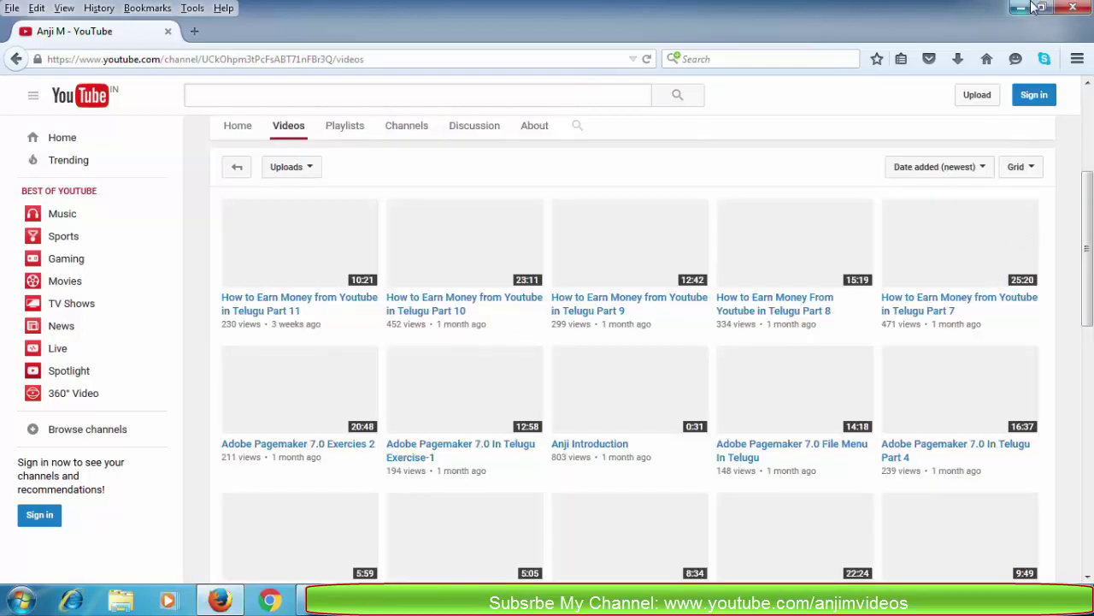
left_click(1023, 8)
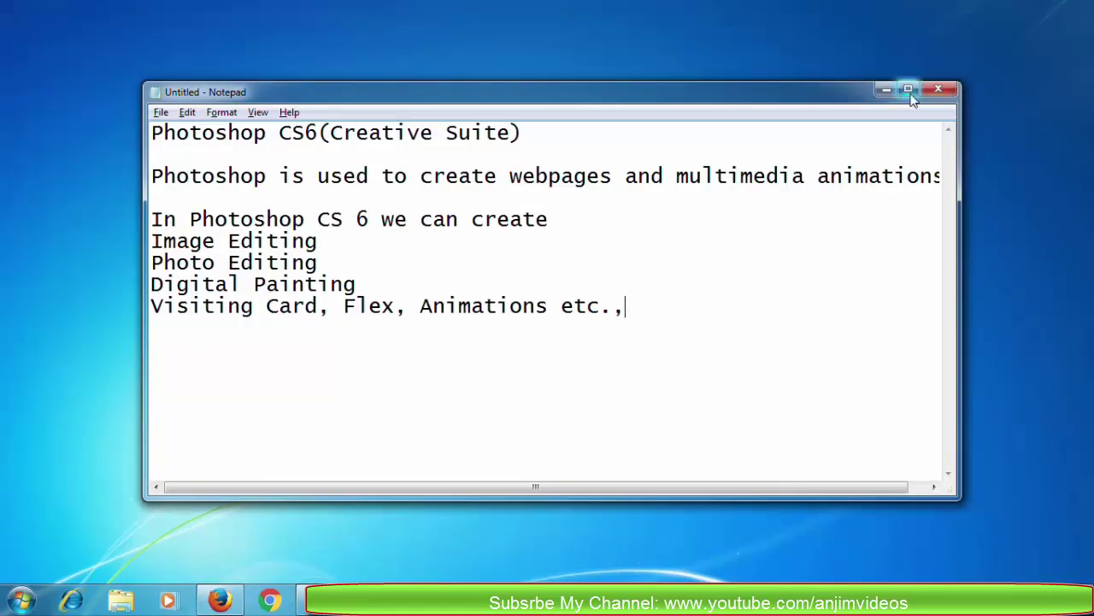
Open the Photoshop notes in Notepad and prefix the title with 'Adobe'.
left_click(912, 92)
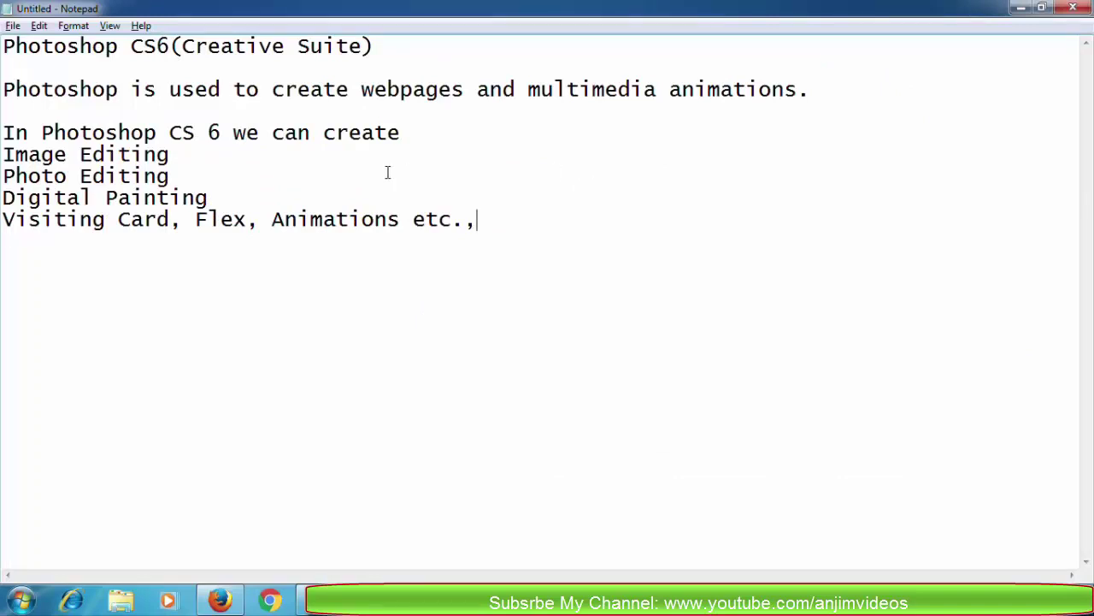
left_click(6, 53)
type("Adobe")
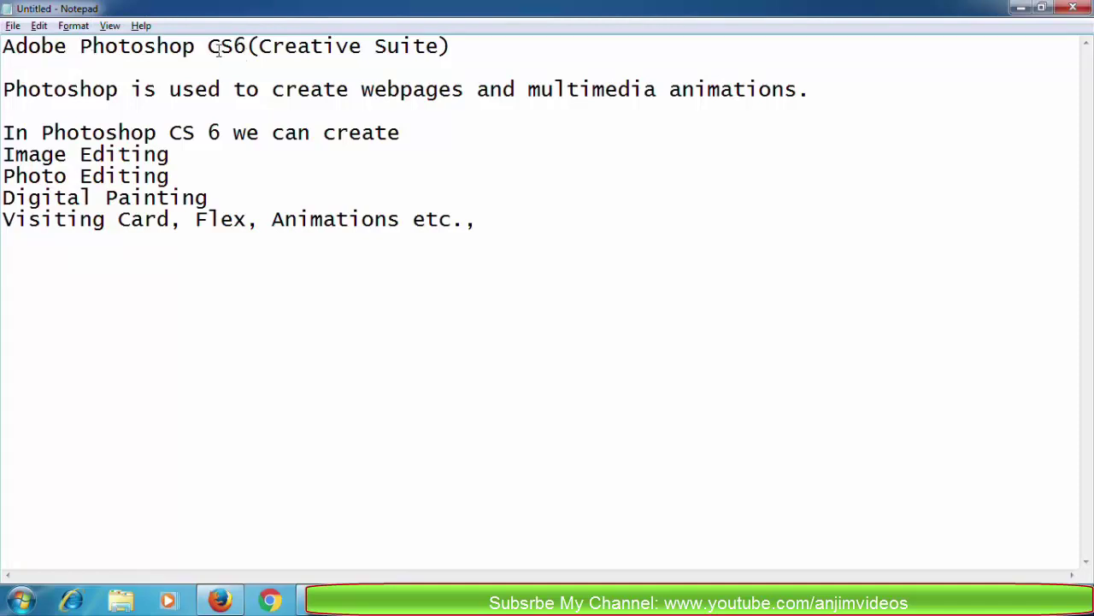
left_click_drag(260, 49, 445, 53)
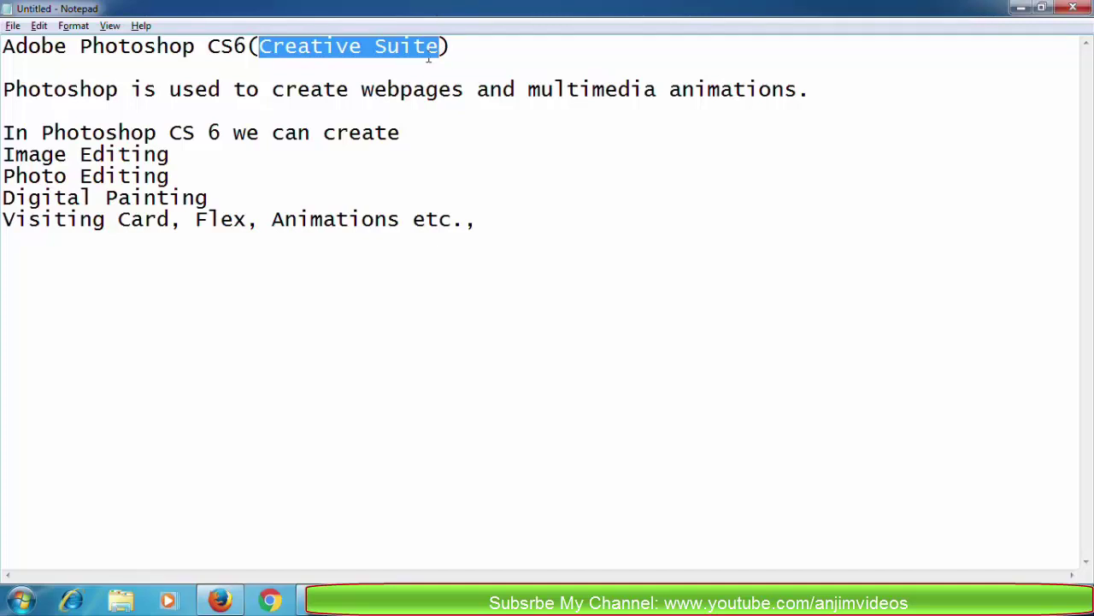
left_click(458, 60)
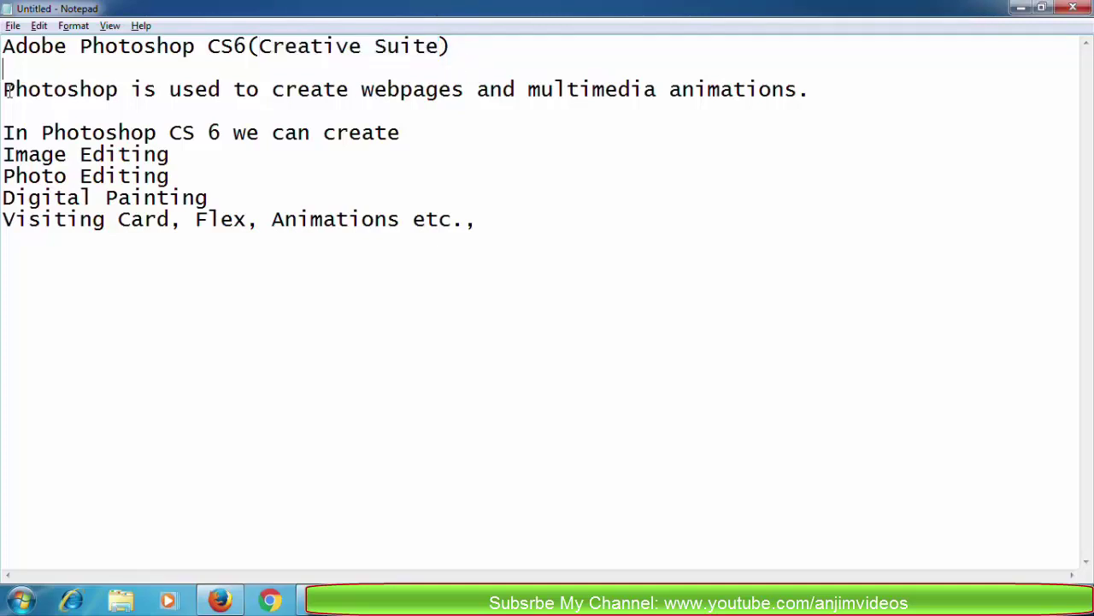
left_click_drag(272, 89, 797, 101)
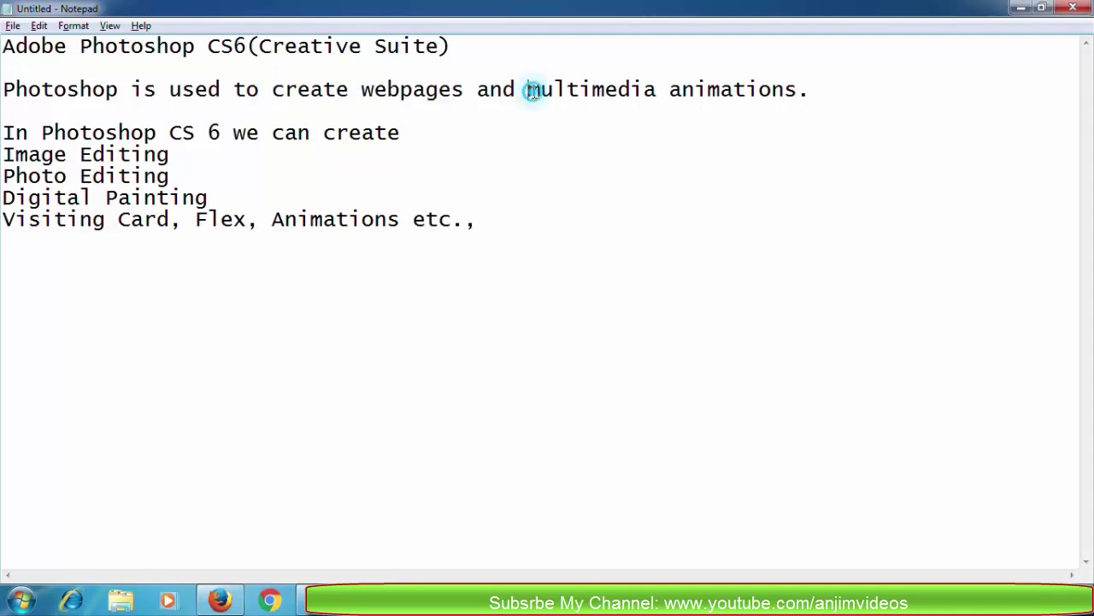
left_click(781, 108)
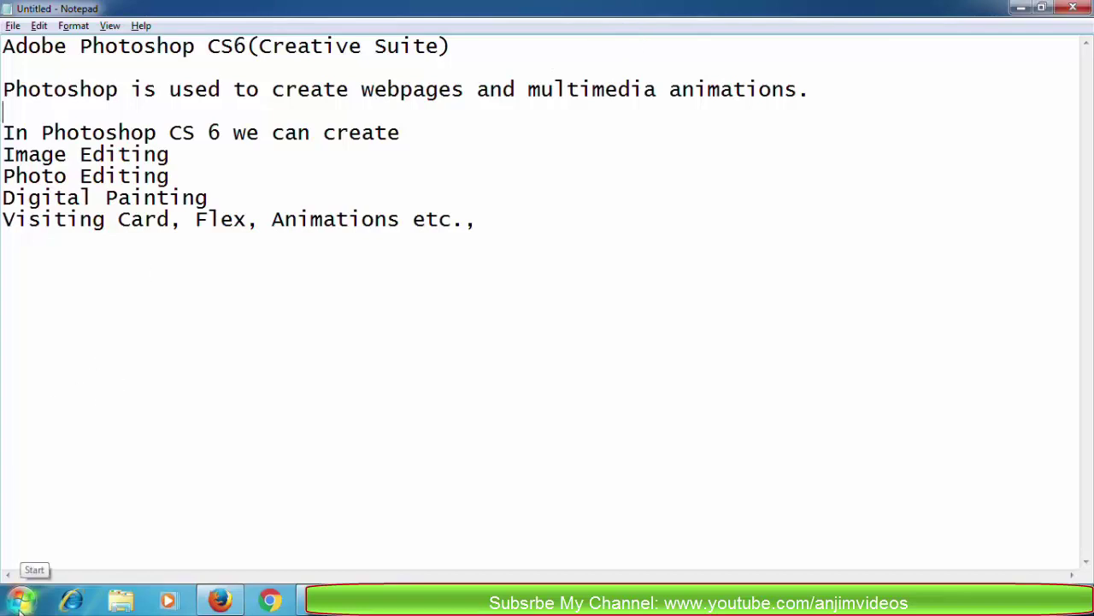
Launch Adobe Photoshop CS6 from Start > All Programs.
left_click(20, 601)
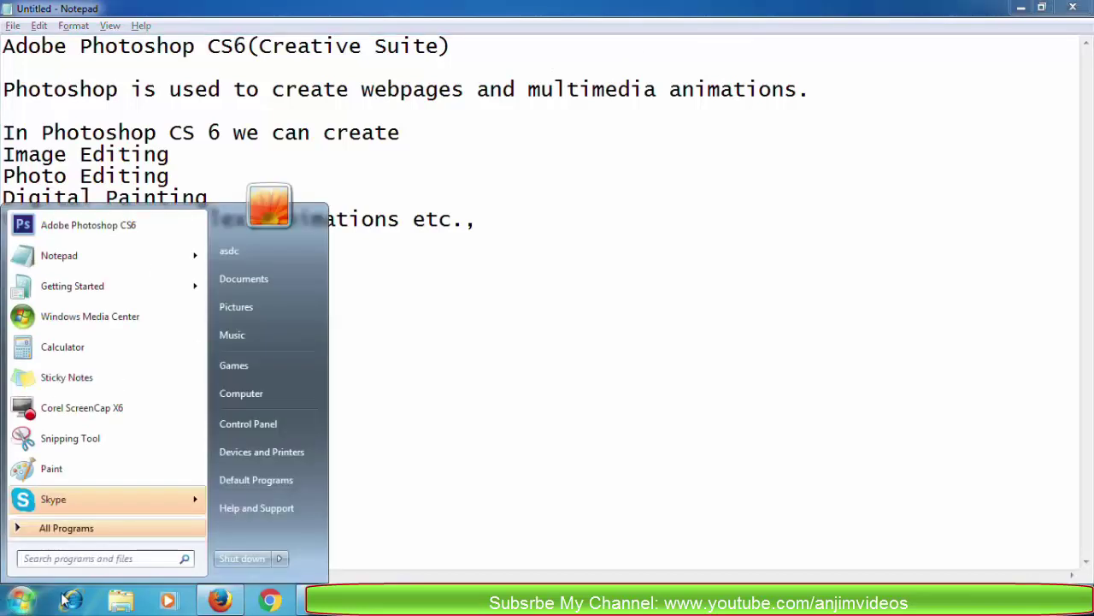
left_click(82, 530)
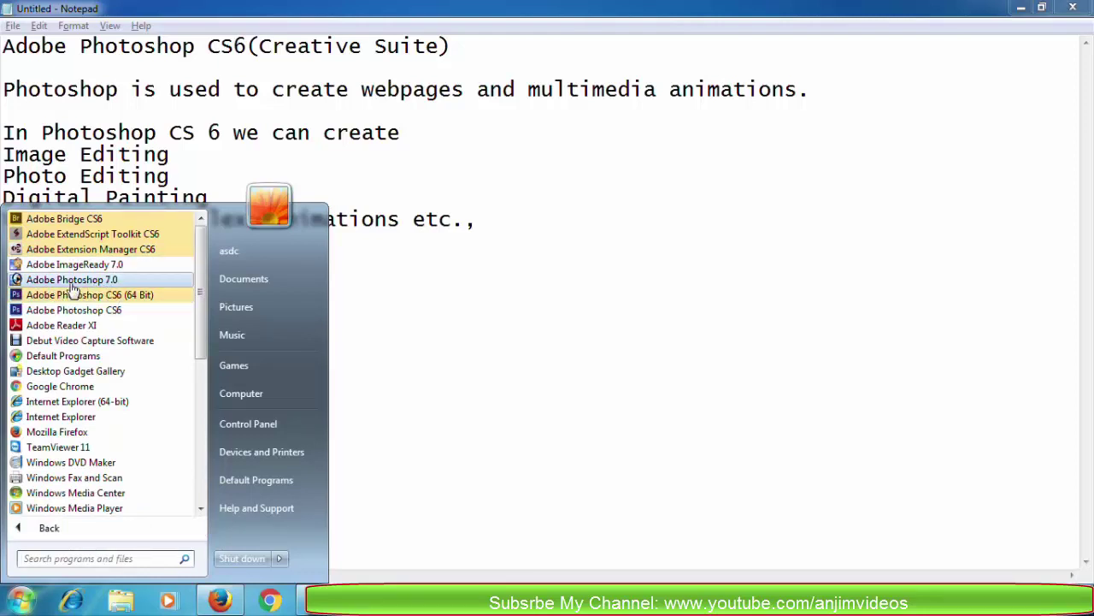
left_click(108, 311)
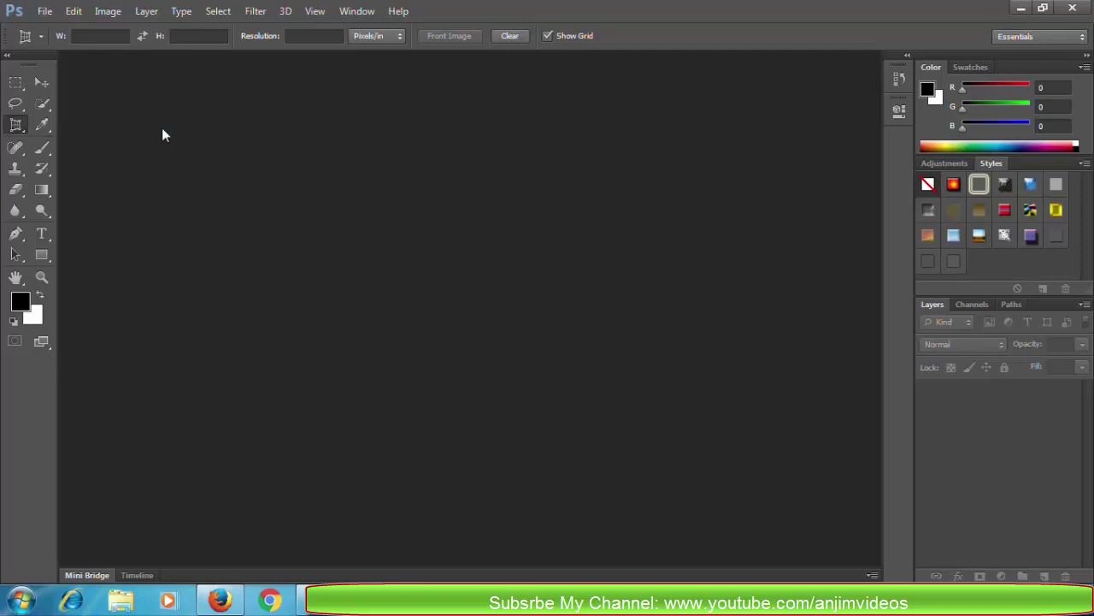
Collapse the Tools panel to a single column and dismiss the loading window.
left_click(9, 56)
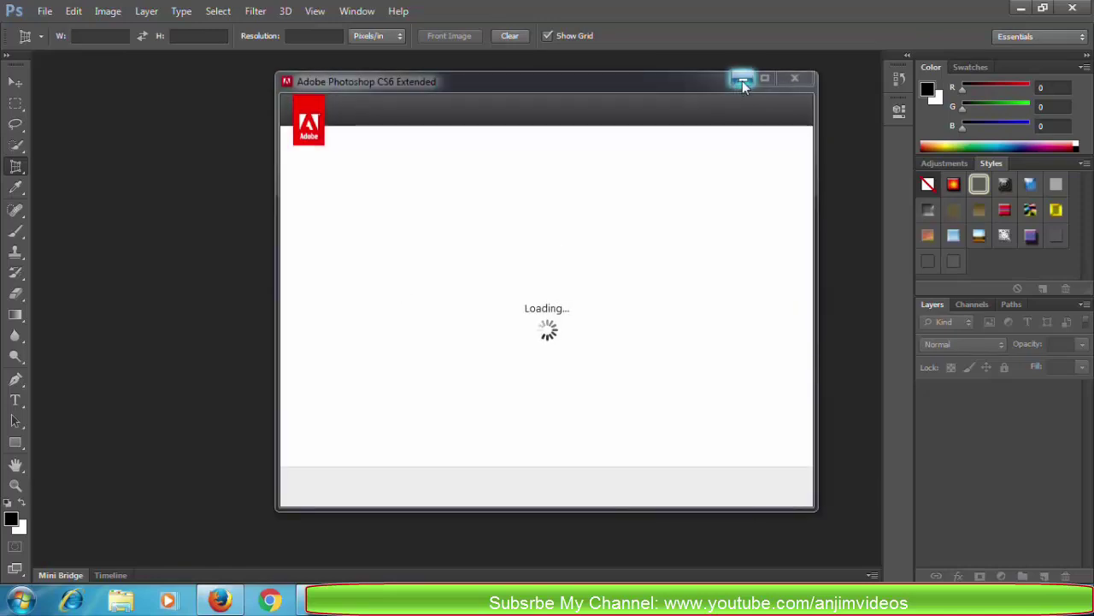
left_click(743, 79)
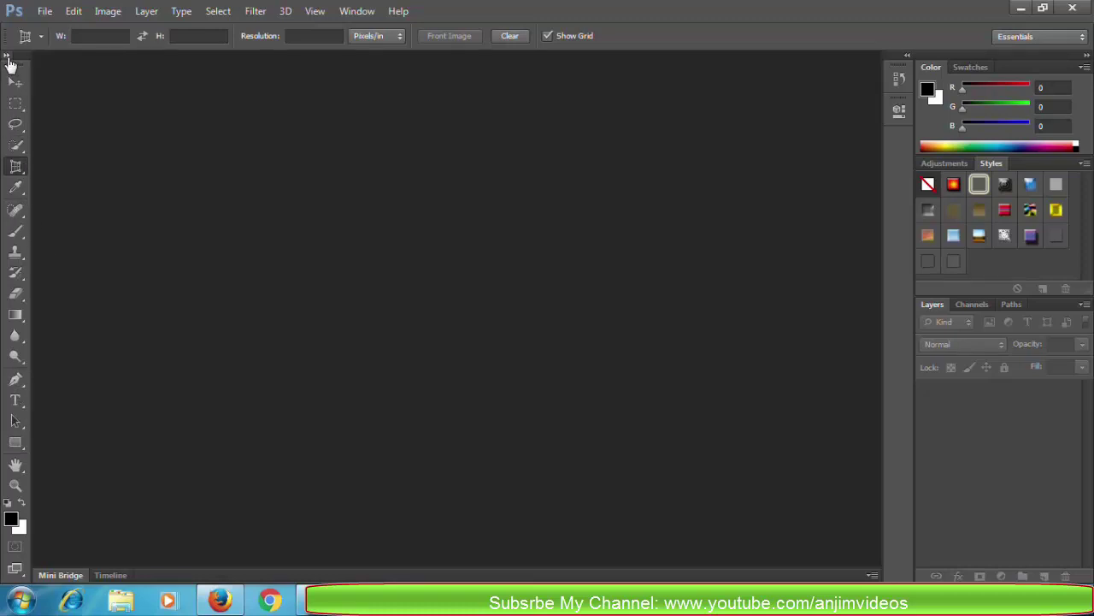
Toggle the toolbox between one and two columns, leaving it at two columns.
left_click(7, 56)
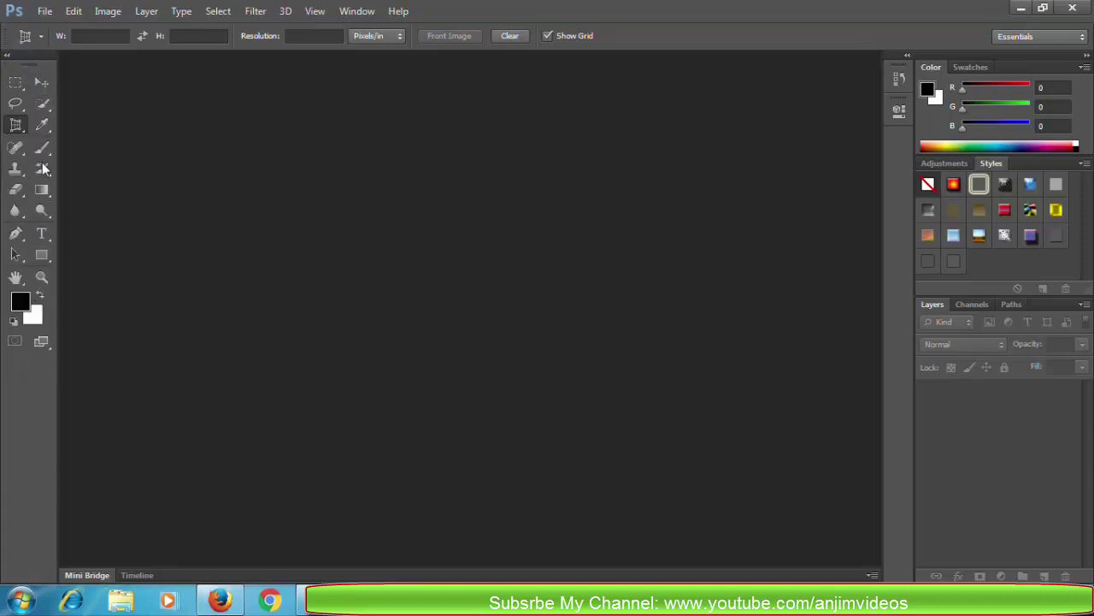
left_click(6, 56)
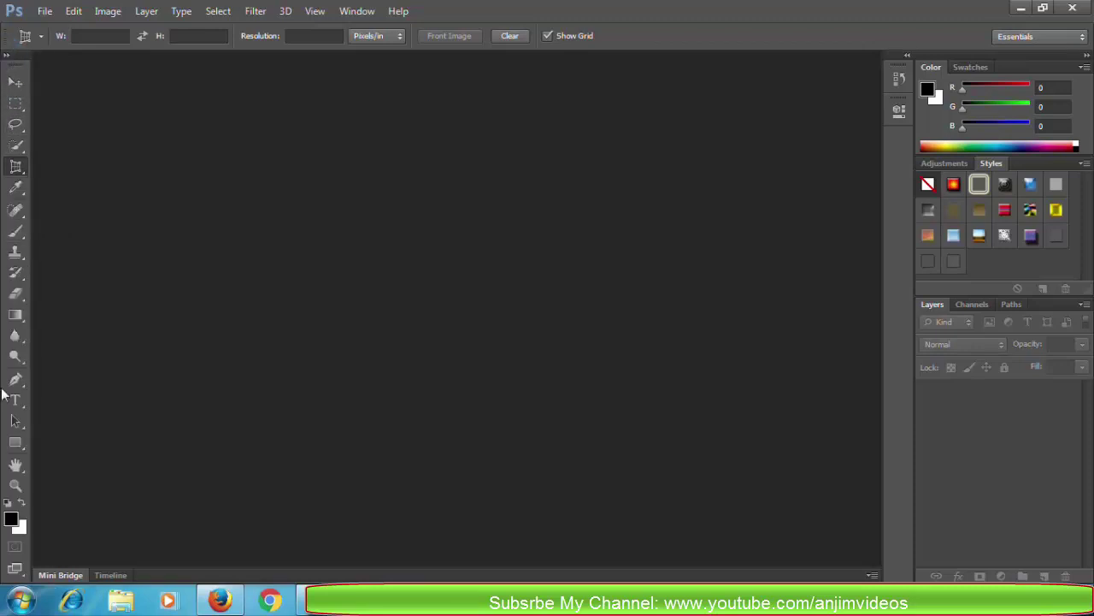
left_click(6, 55)
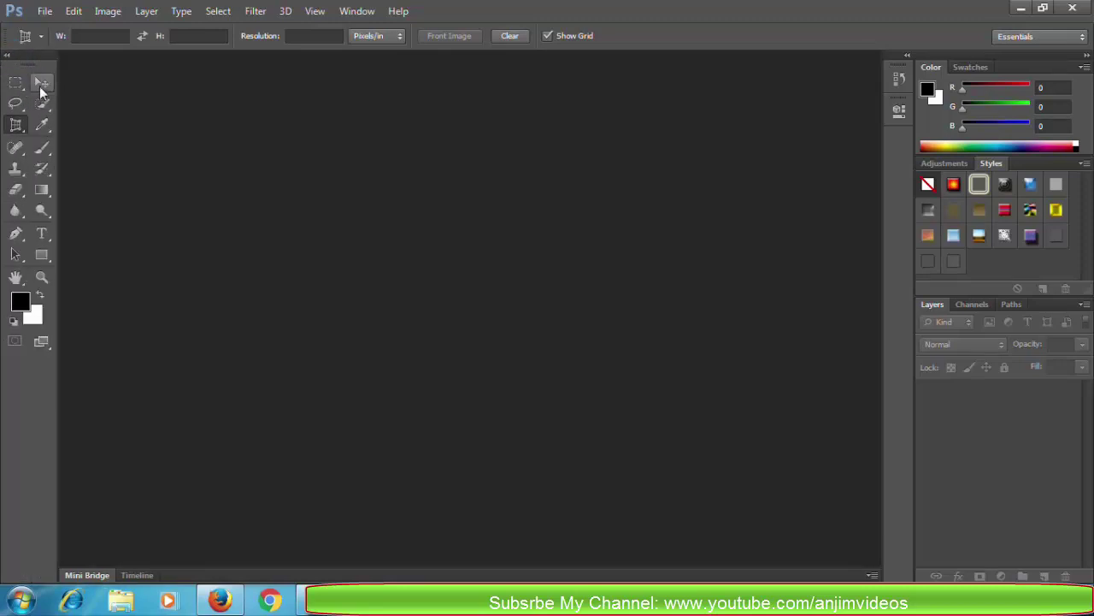
Try the Move, Rectangular Marquee, Lasso, Quick Selection, Crop and Clone Stamp tools in turn.
left_click(41, 86)
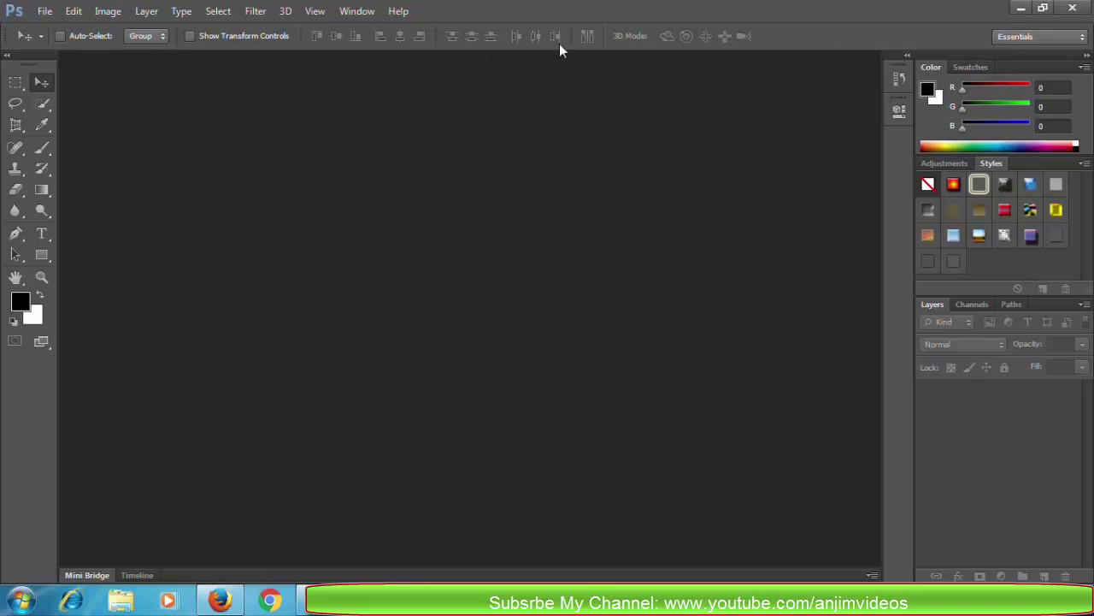
left_click(16, 83)
left_click(15, 103)
left_click(42, 104)
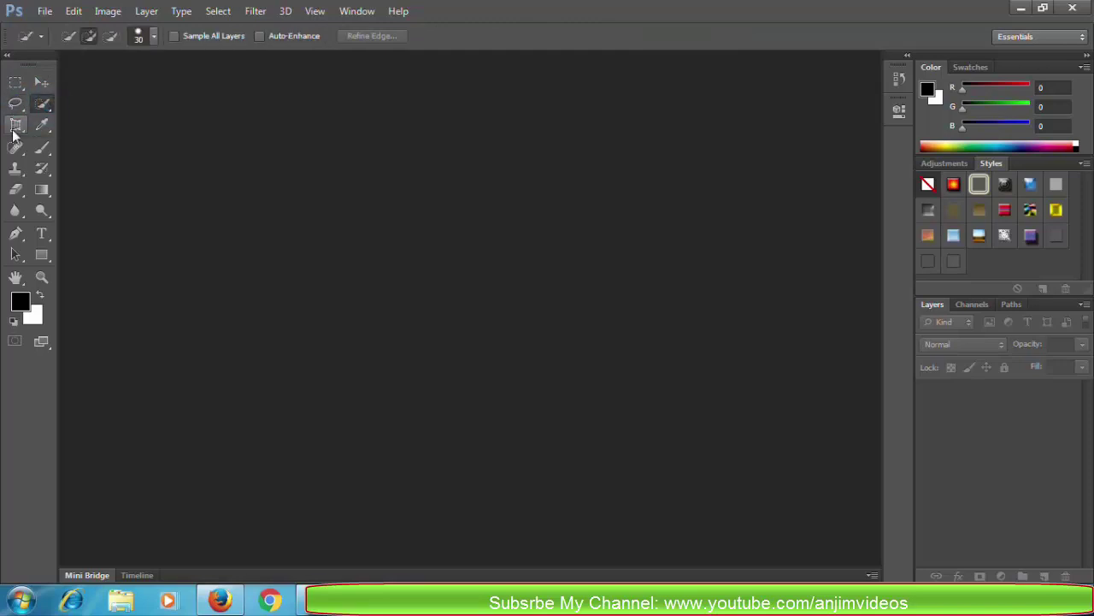
left_click(15, 124)
left_click(17, 167)
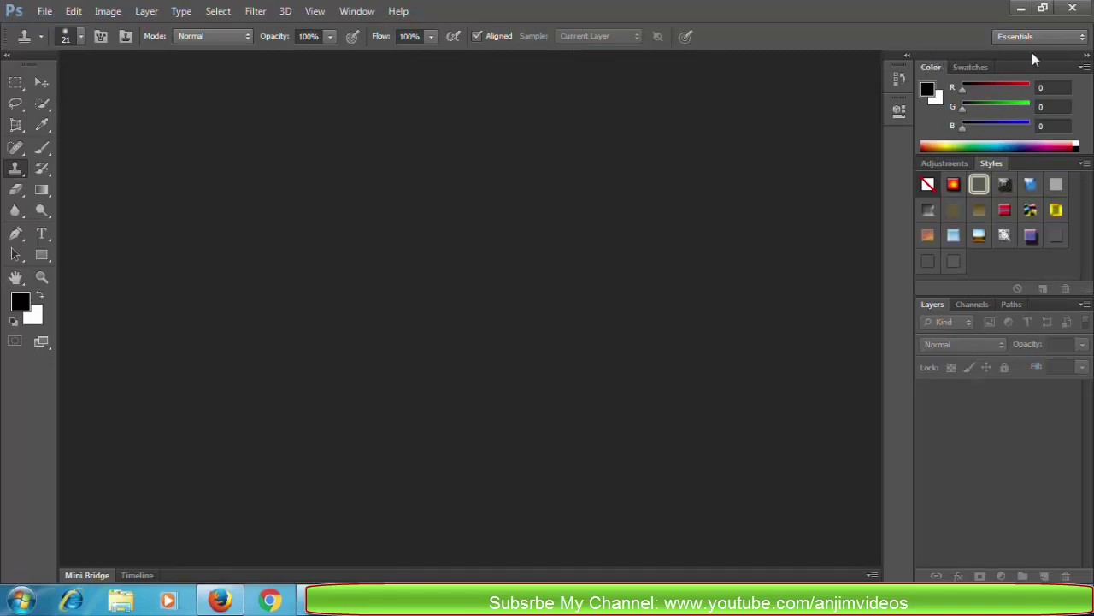
Collapse the dock to icons and preview Color, Swatches, Adjustments, Styles, Layers, Channels and Paths.
left_click(1087, 55)
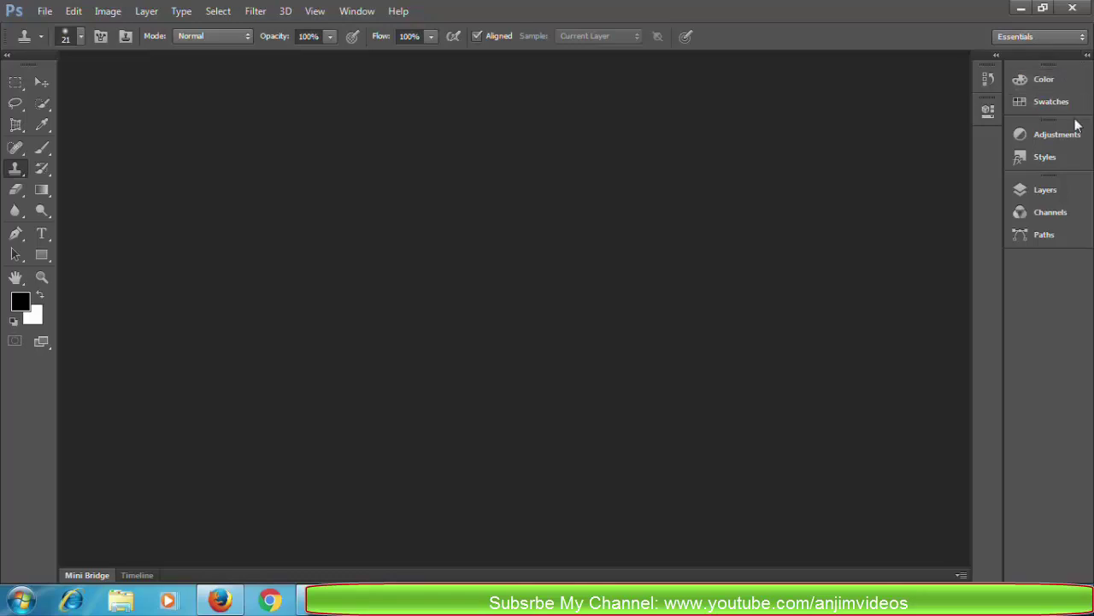
left_click(1086, 54)
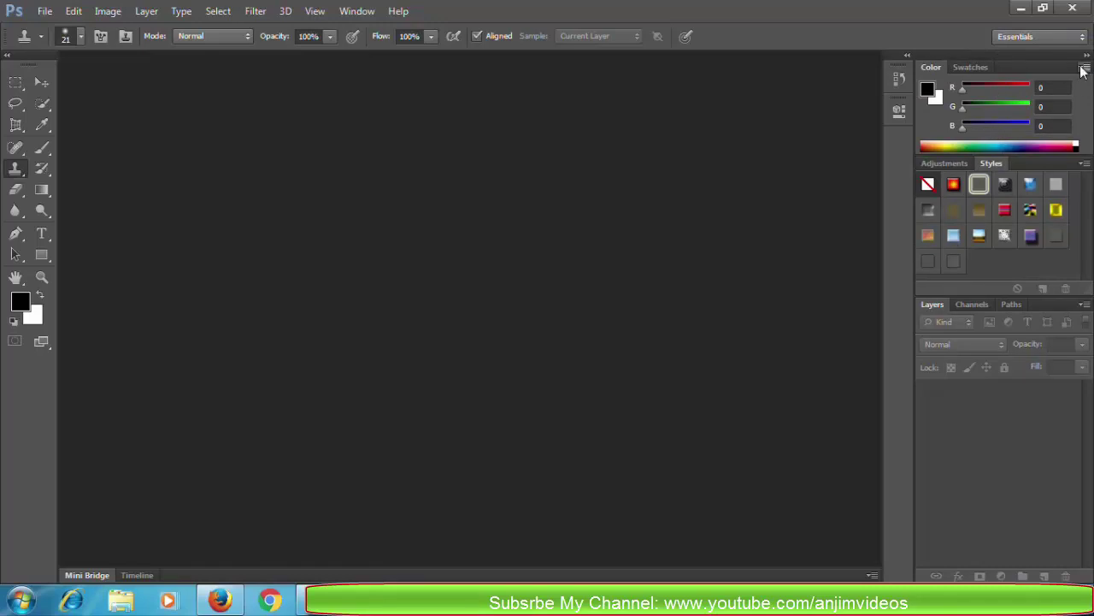
left_click(1087, 55)
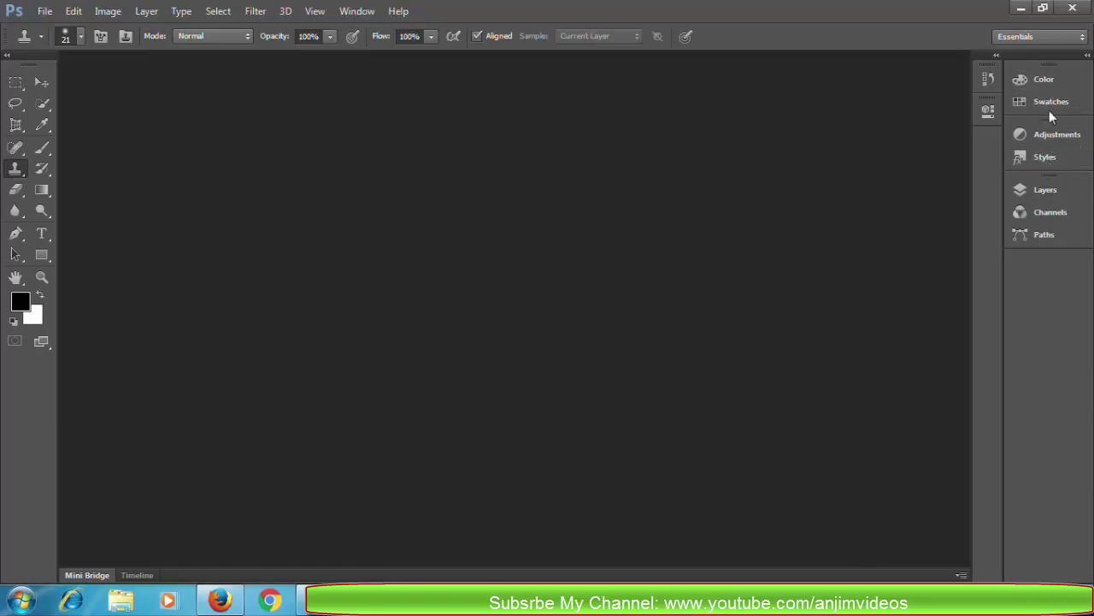
left_click(1045, 80)
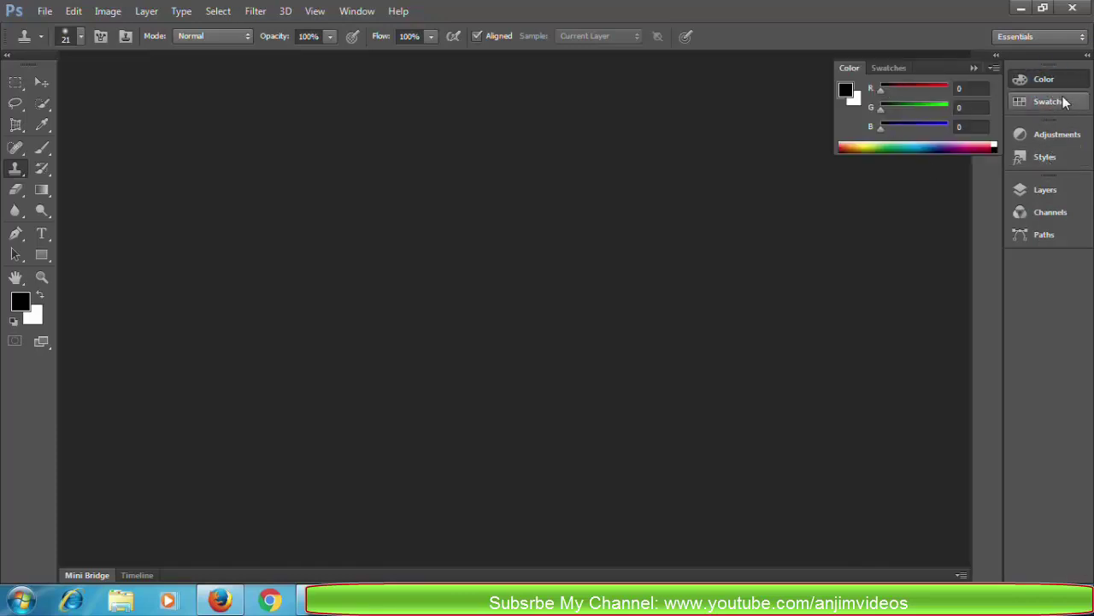
left_click(1055, 107)
left_click(1045, 134)
left_click(1042, 157)
left_click(1045, 189)
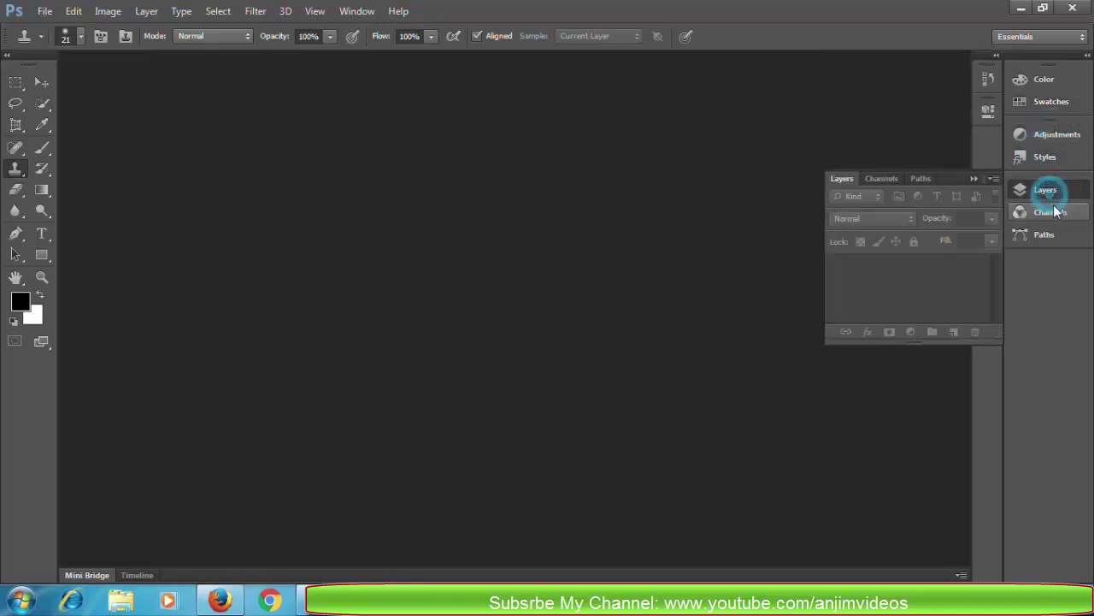
left_click(1050, 212)
left_click(1044, 235)
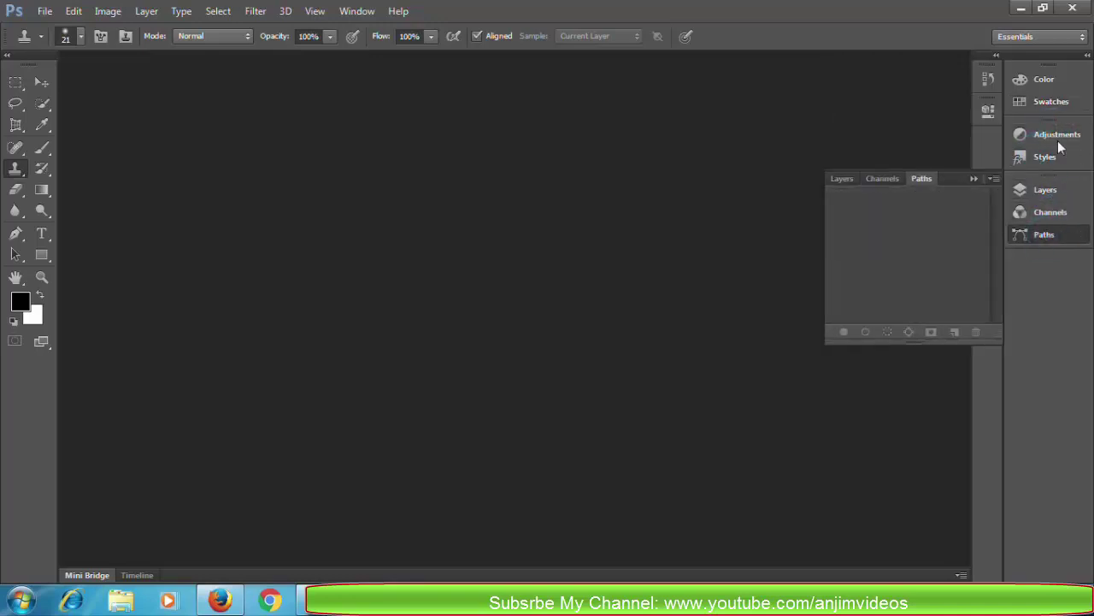
Toggle the panel dock back to full-size expanded panels.
left_click(1087, 56)
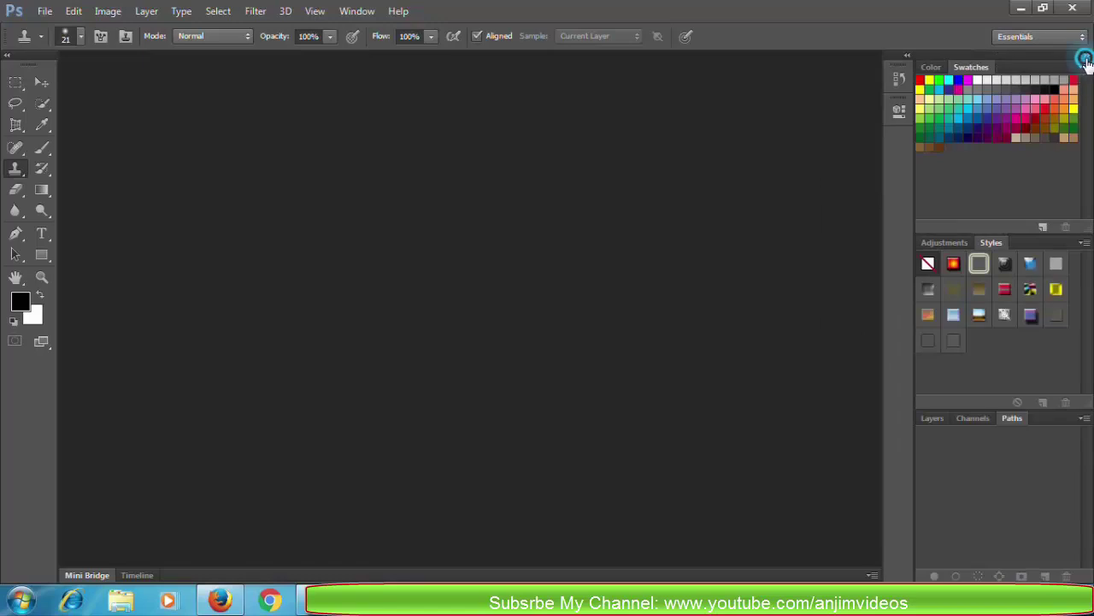
left_click(1087, 56)
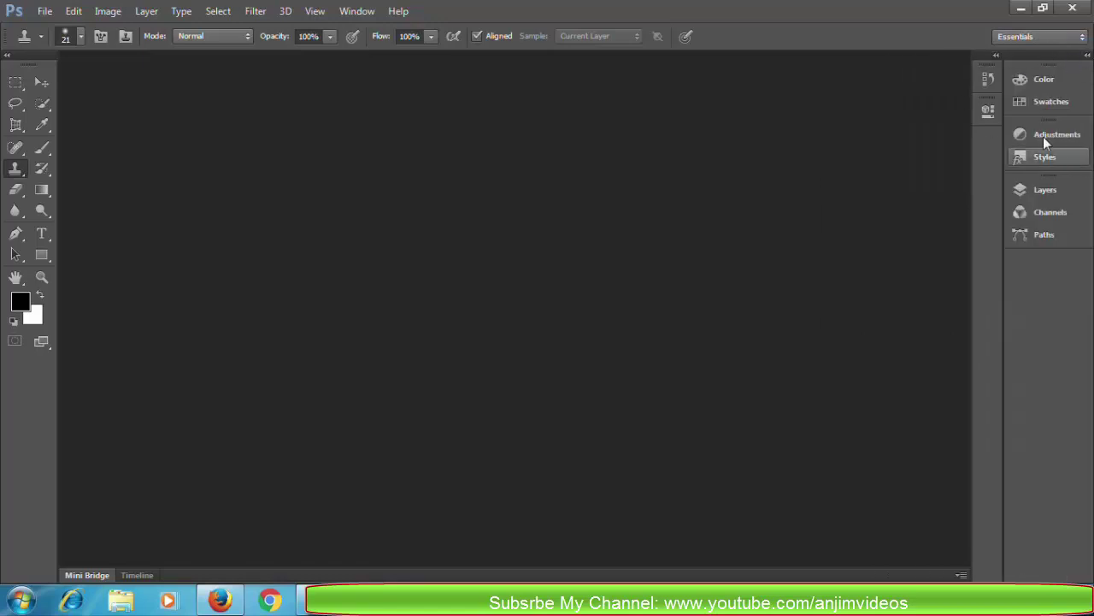
left_click(1087, 56)
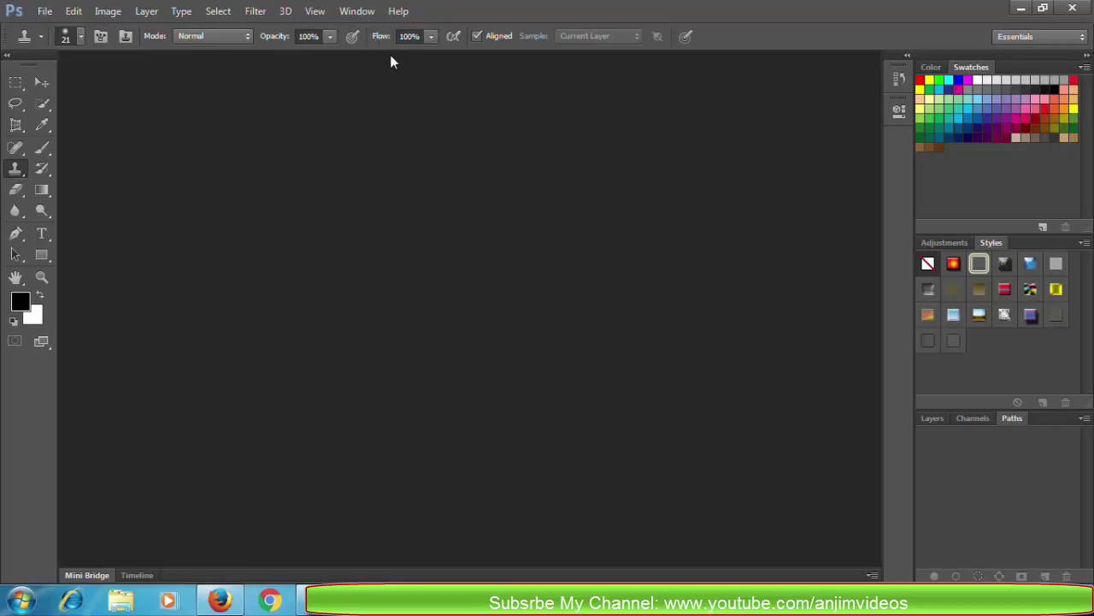
Close the Layers/Channels/Paths, Adjustments/Styles and Color/Swatches panel groups via the Window menu.
left_click(359, 12)
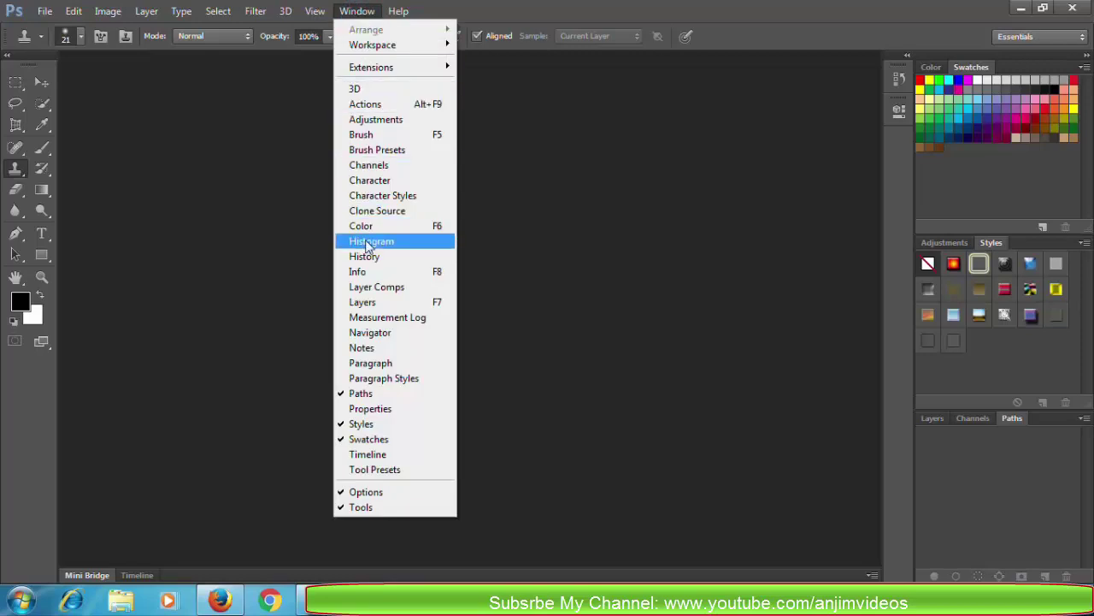
left_click(363, 395)
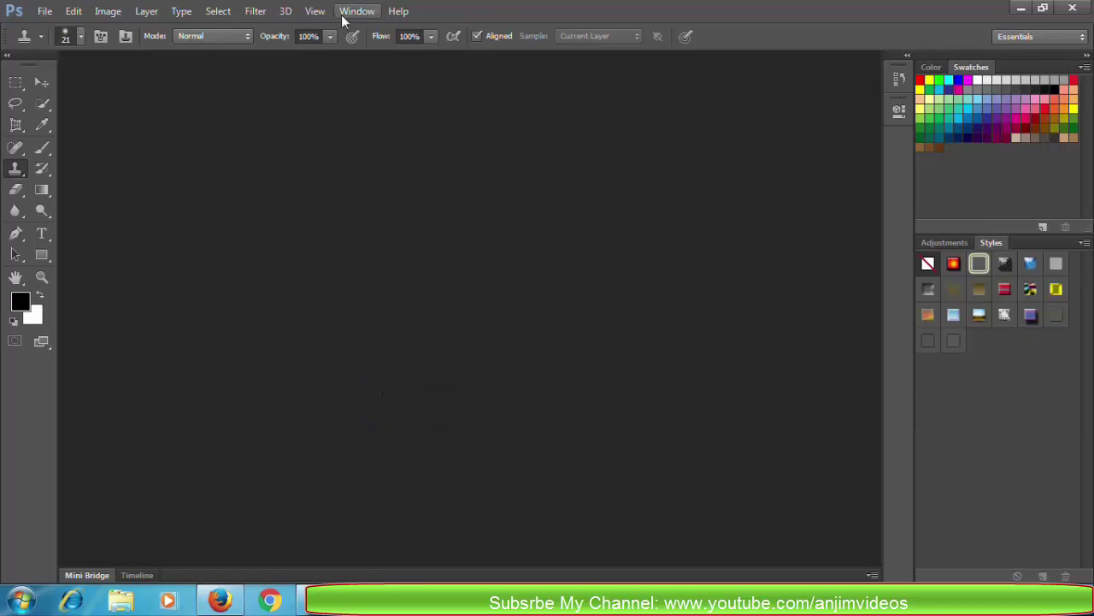
left_click(356, 11)
left_click(361, 423)
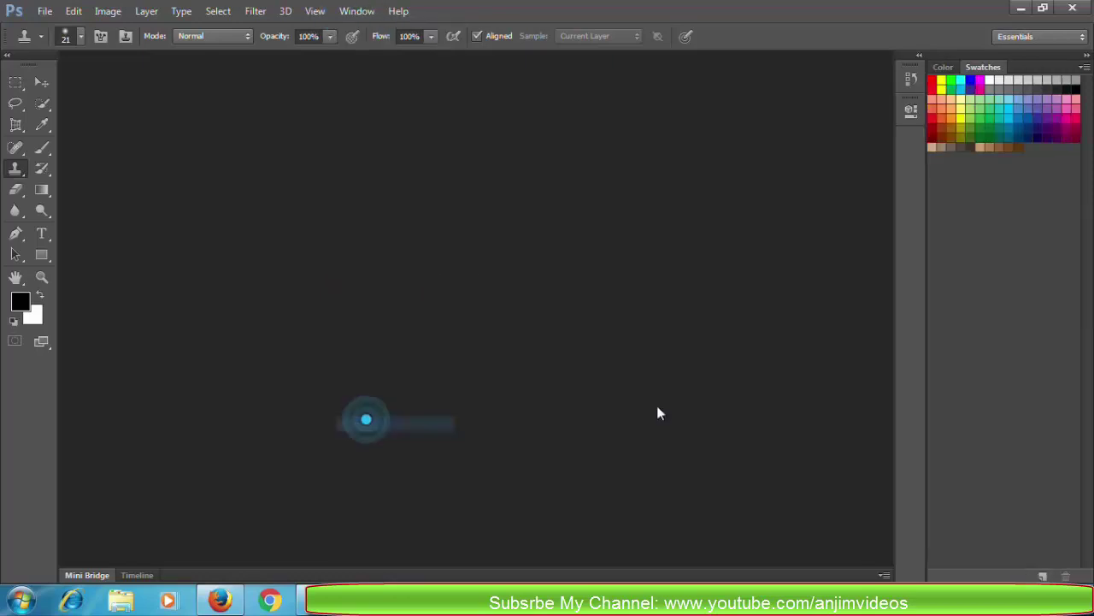
left_click(316, 13)
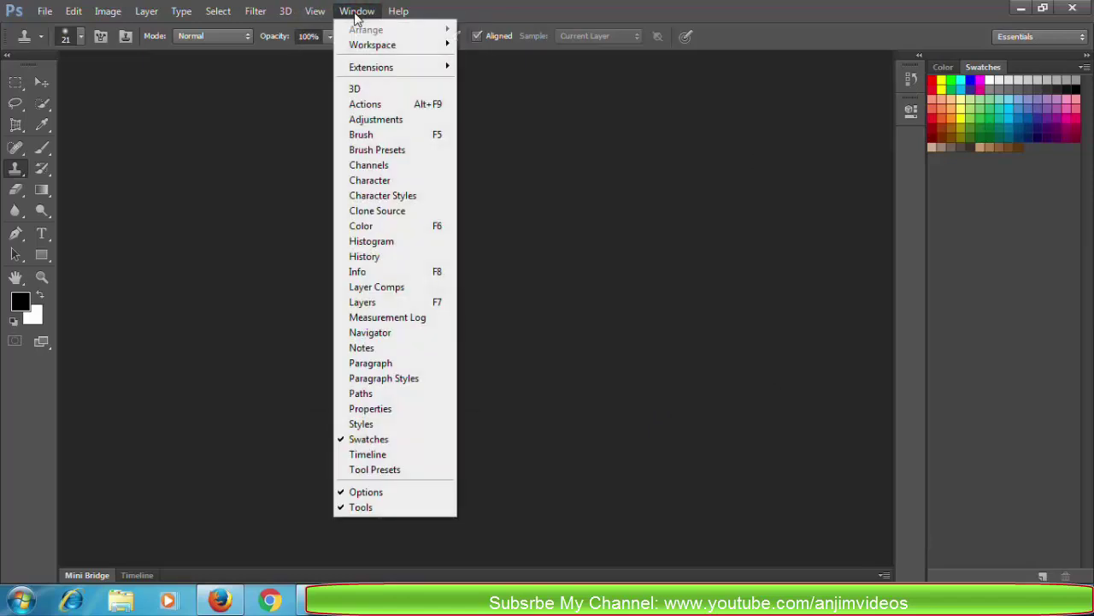
left_click(403, 439)
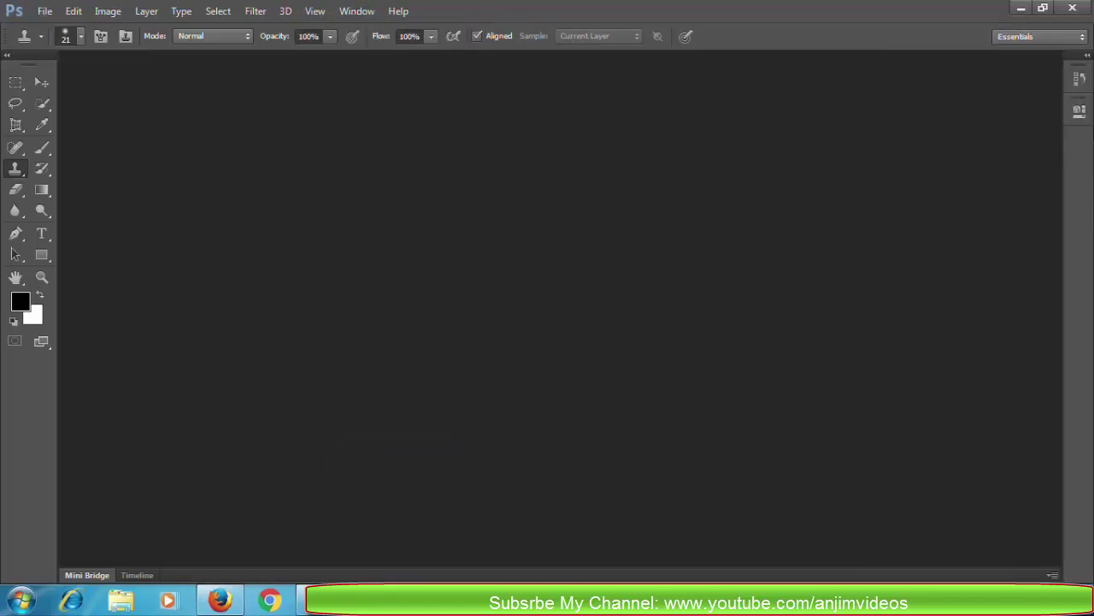
Reopen the Styles, Swatches and Layers panels from the Window menu.
left_click(368, 12)
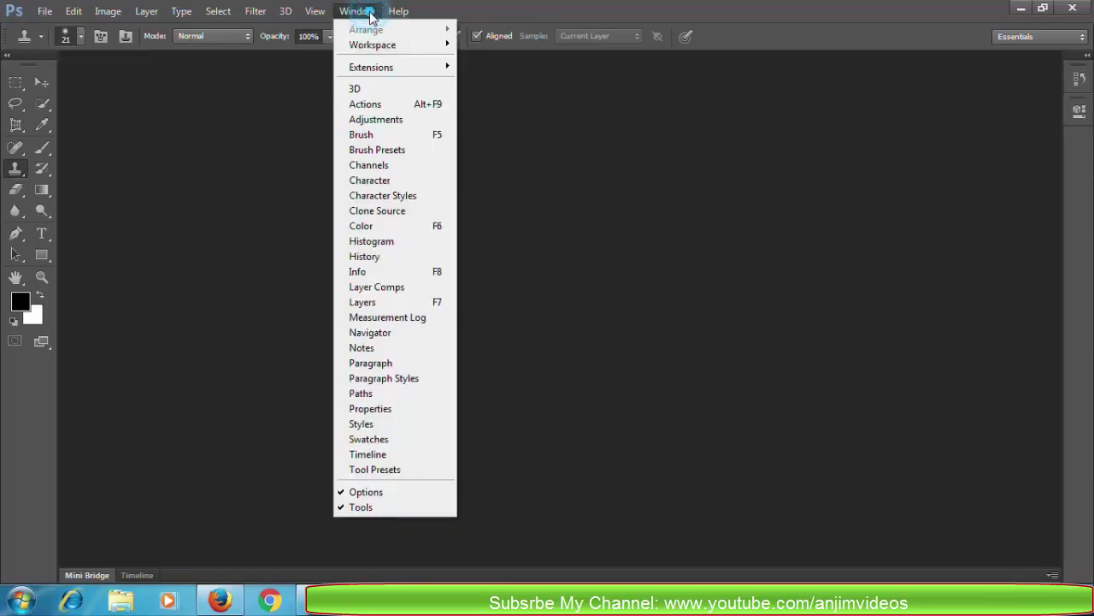
left_click(398, 423)
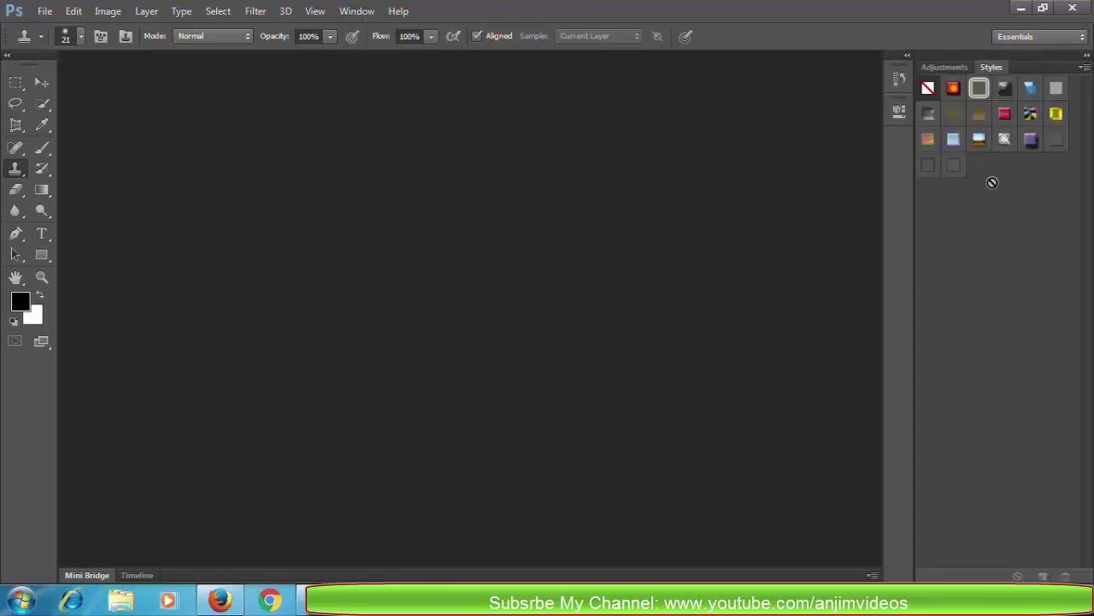
left_click(357, 11)
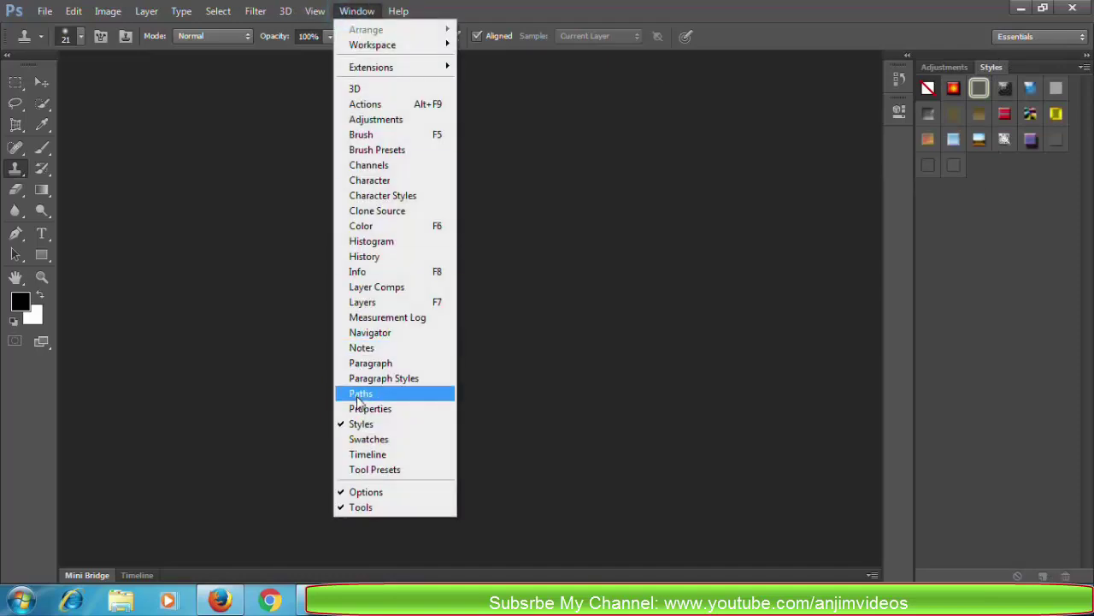
left_click(367, 438)
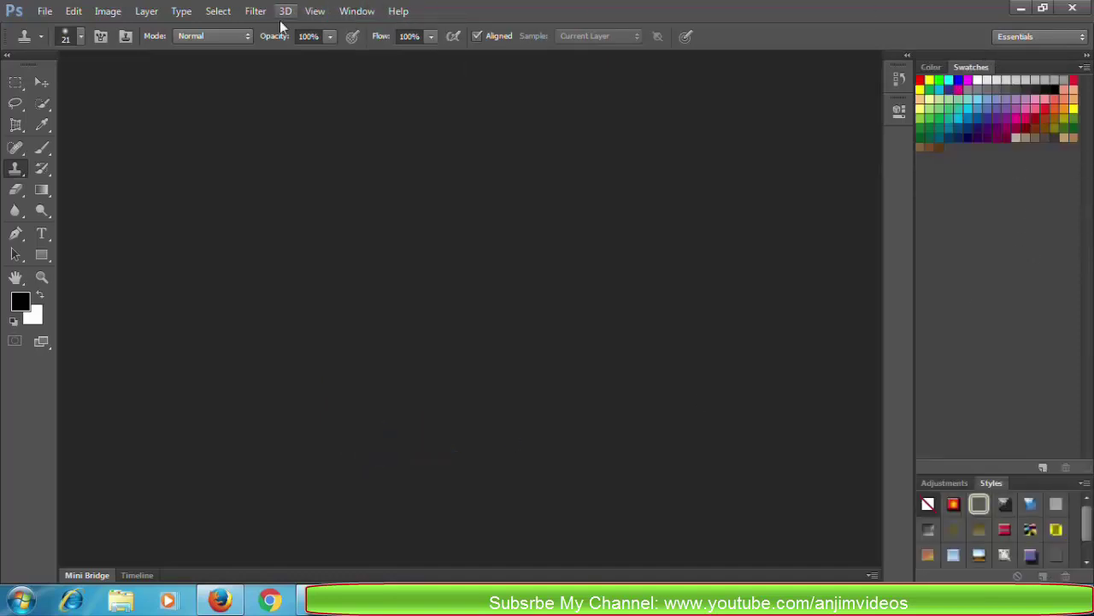
left_click(363, 11)
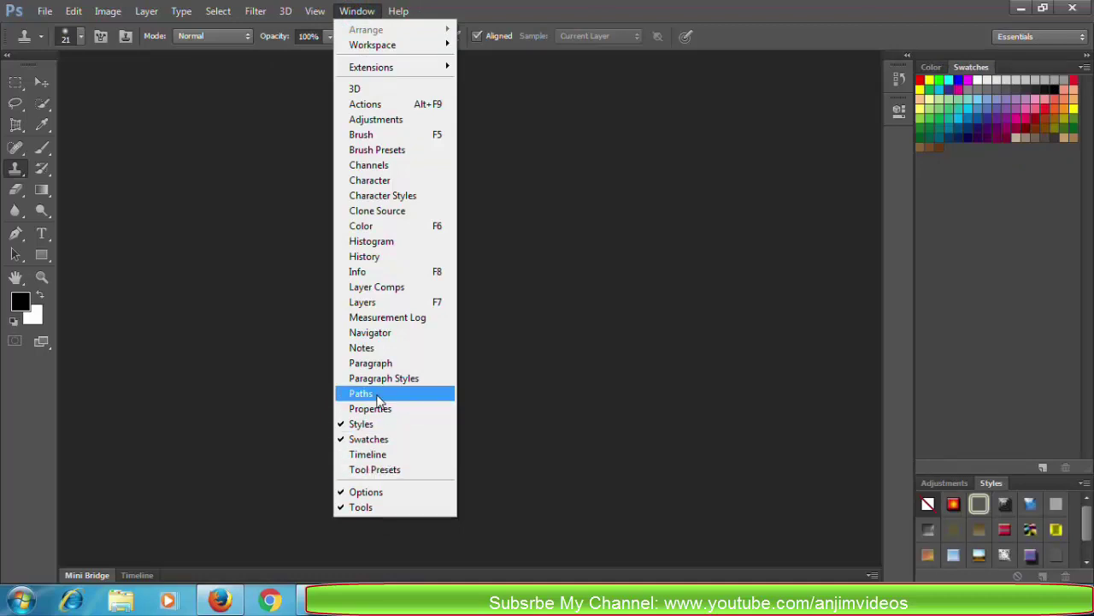
left_click(372, 302)
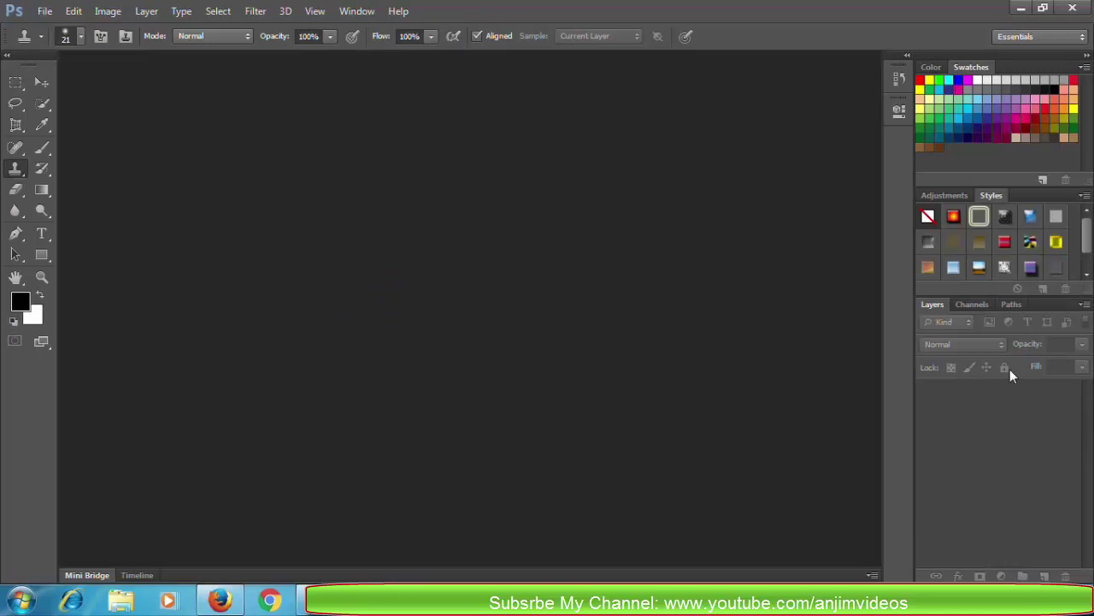
left_click(357, 11)
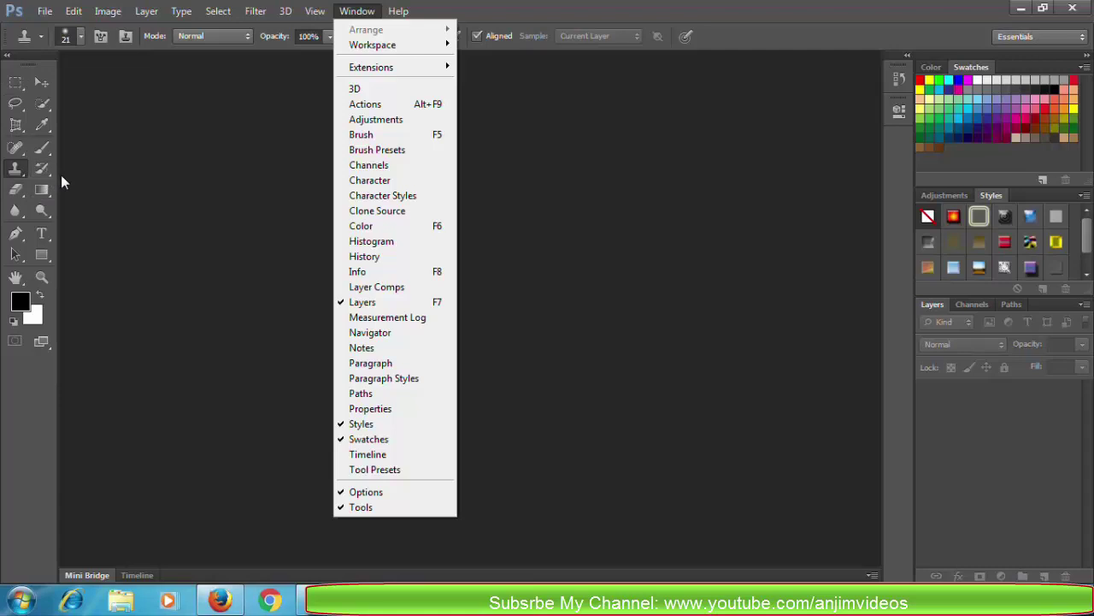
left_click(371, 507)
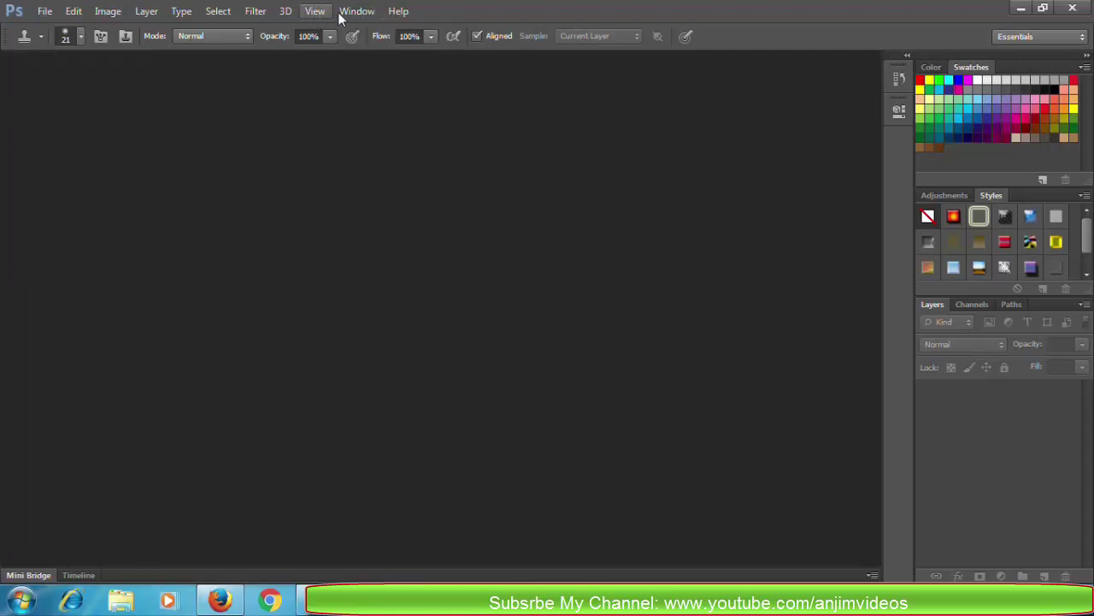
left_click(357, 11)
left_click(371, 494)
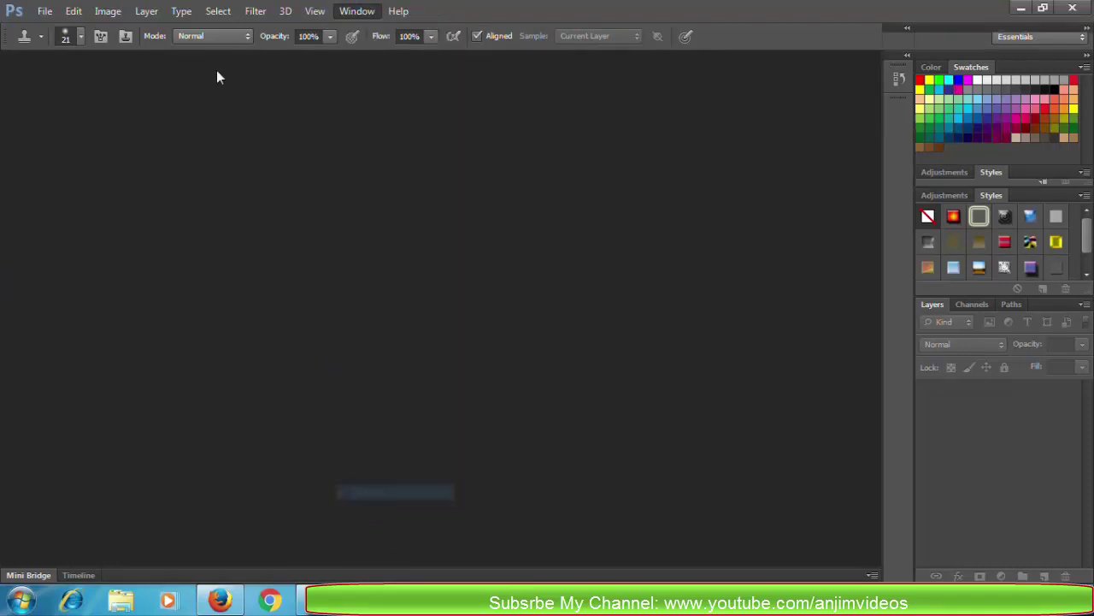
left_click(356, 11)
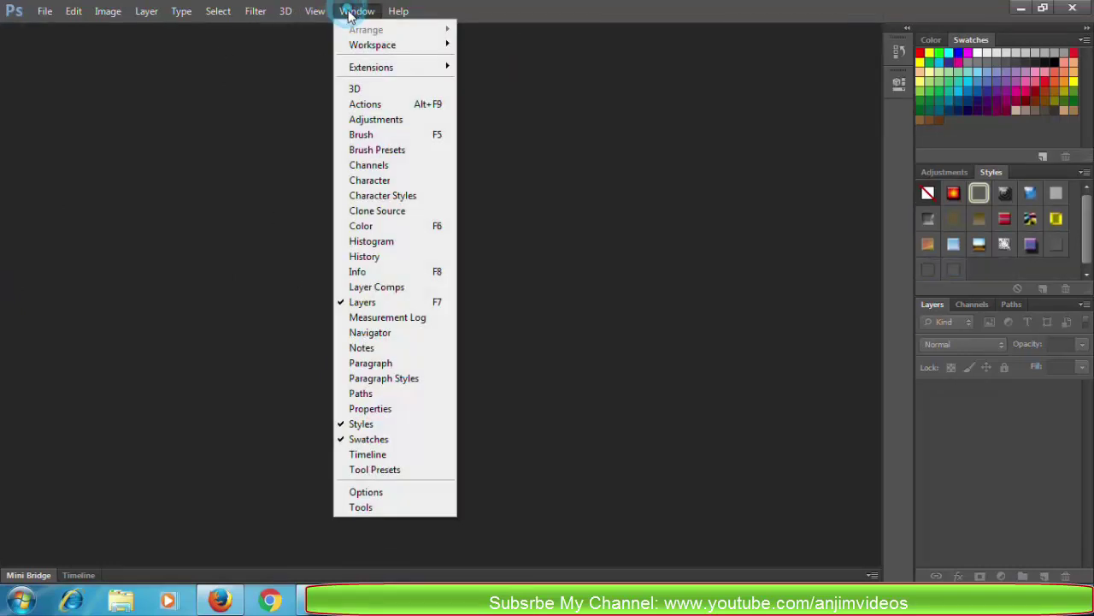
left_click(375, 494)
left_click(356, 11)
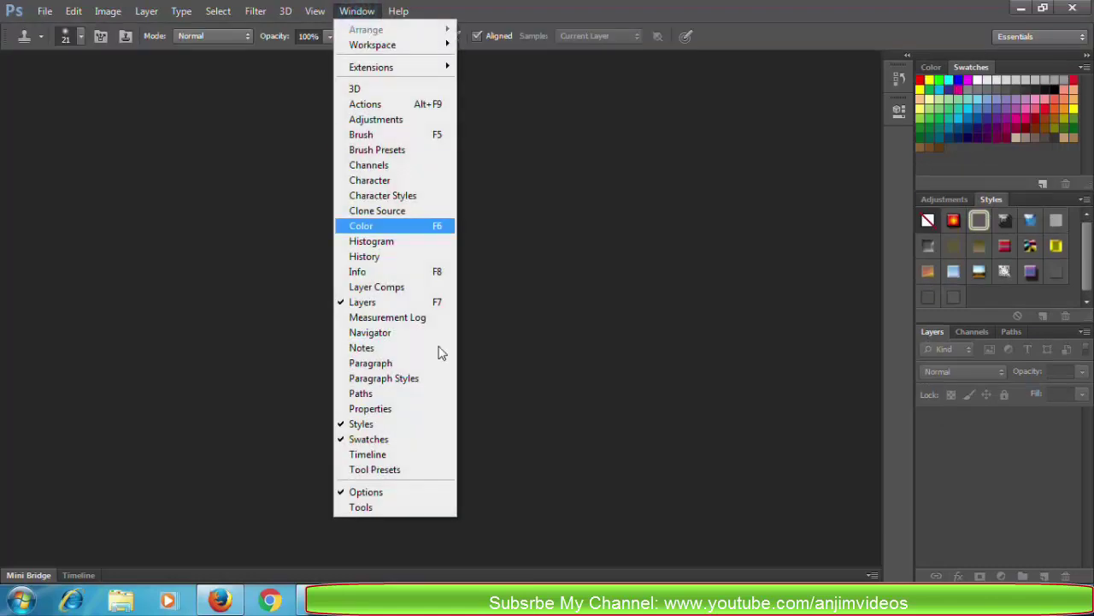
left_click(411, 509)
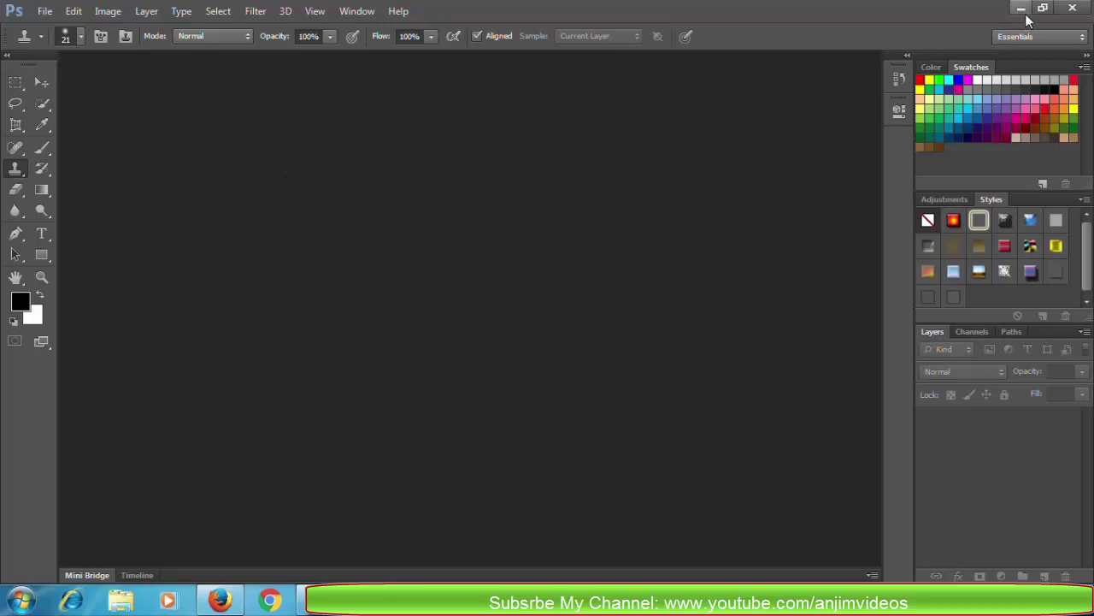
mouse_move(220, 600)
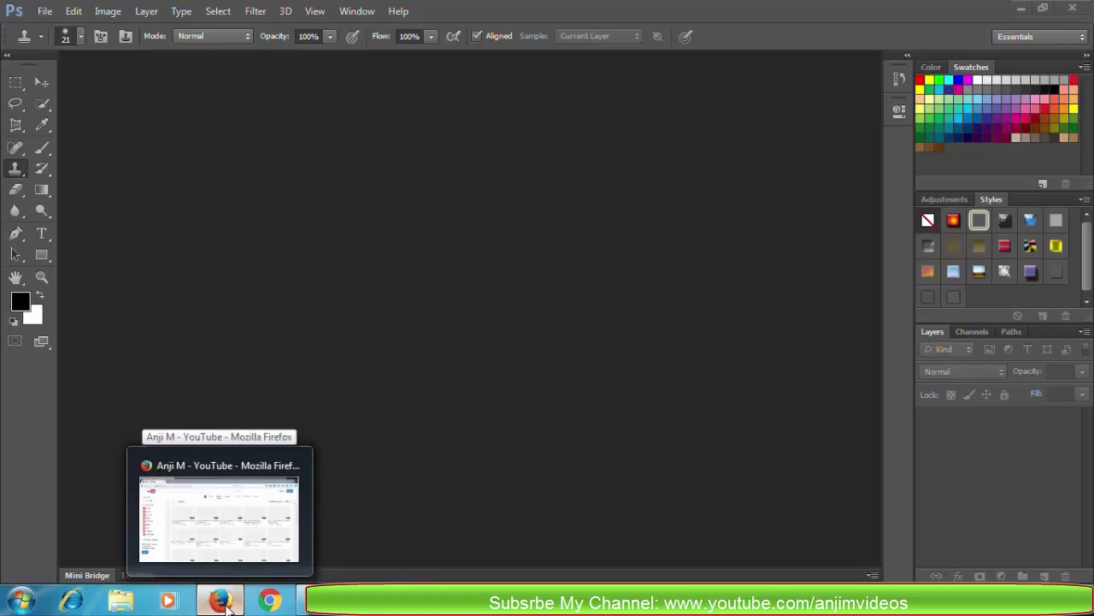
Bring Firefox back and scroll the channel's Videos page up to its banner.
left_click(224, 602)
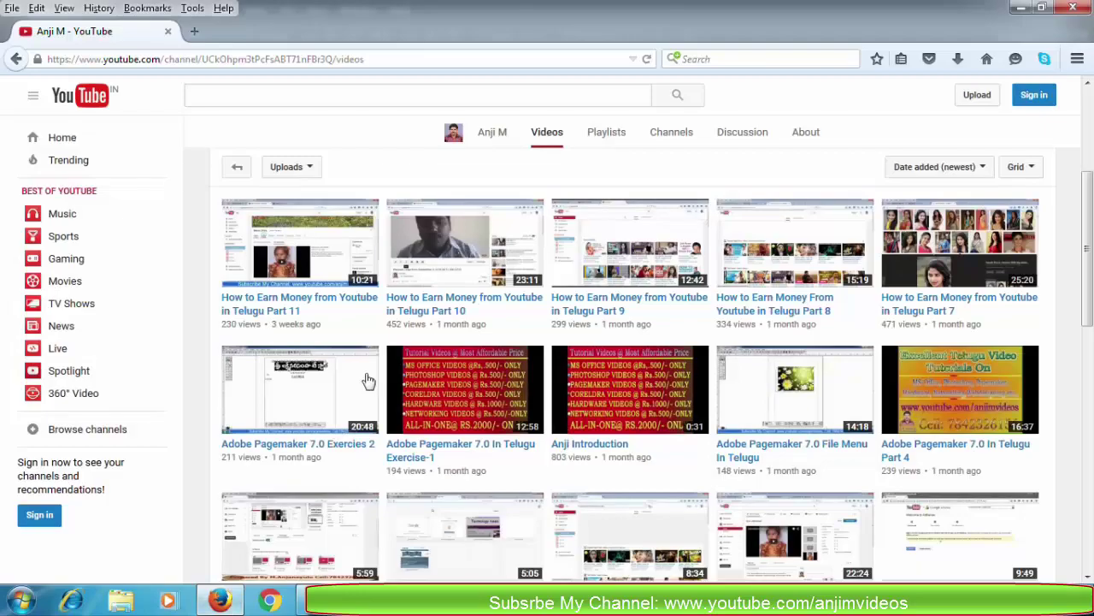
scroll(453, 226, "up", 4)
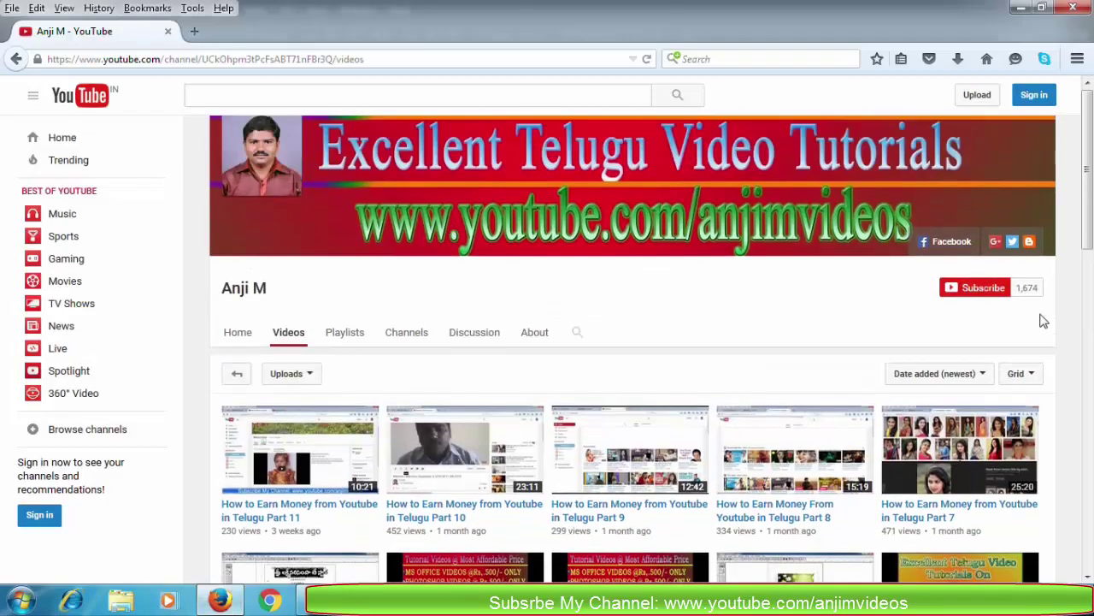